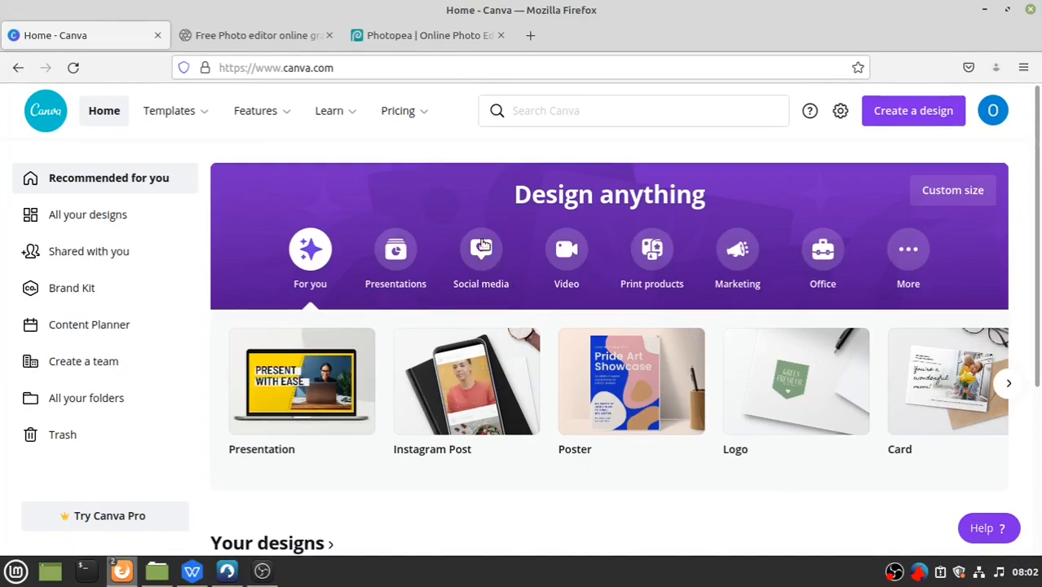
Create a blank Instagram Post design from the social media formats and dismiss the welcome message
click(480, 256)
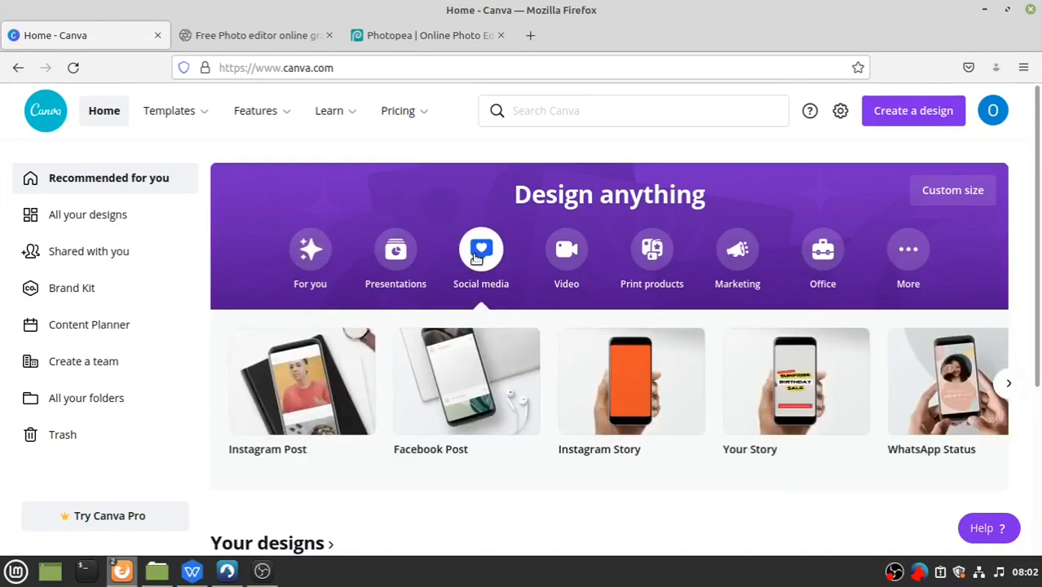
scroll(326, 383, right, 5)
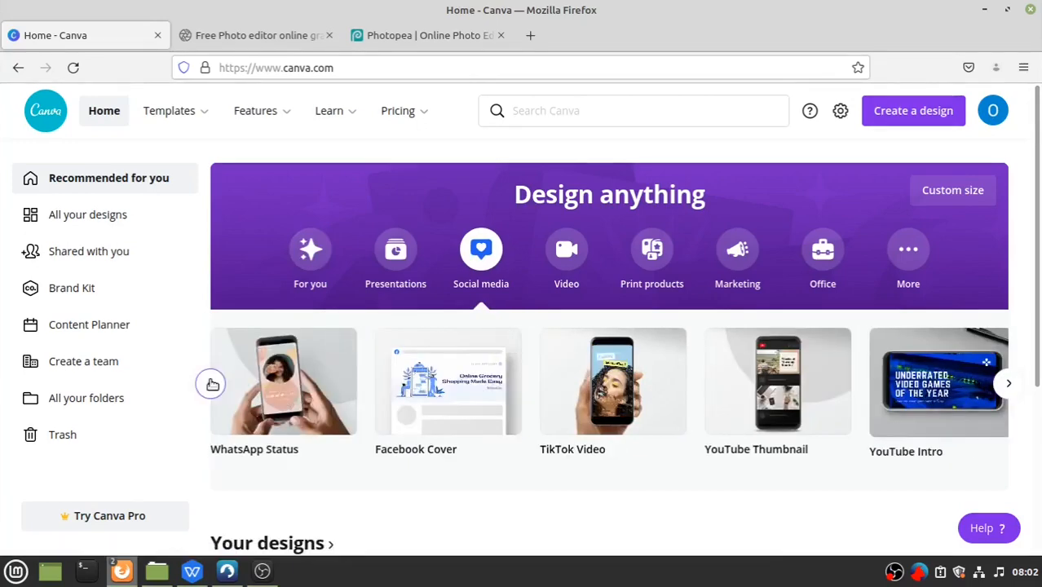
click(210, 382)
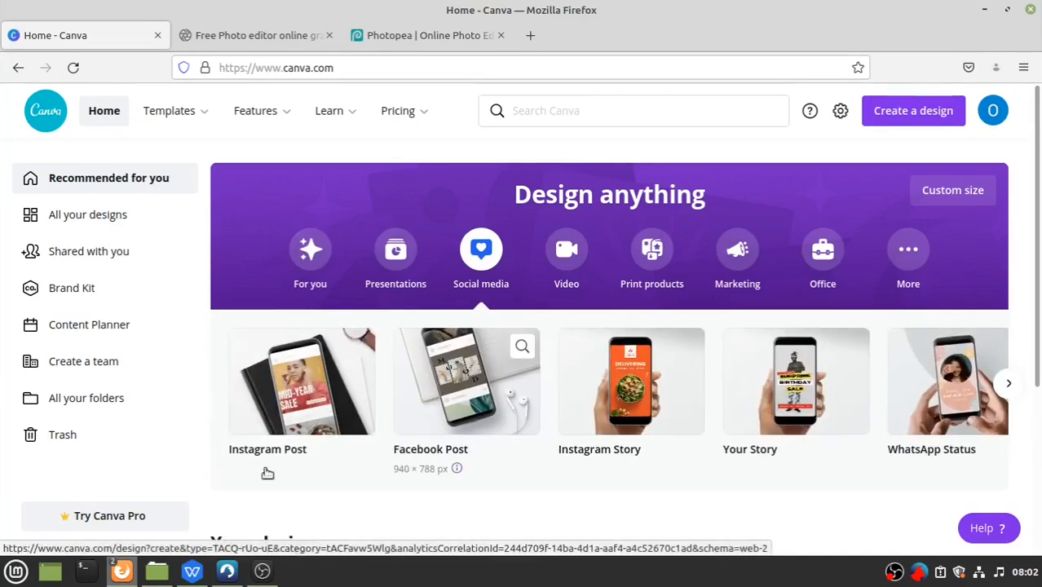
click(296, 378)
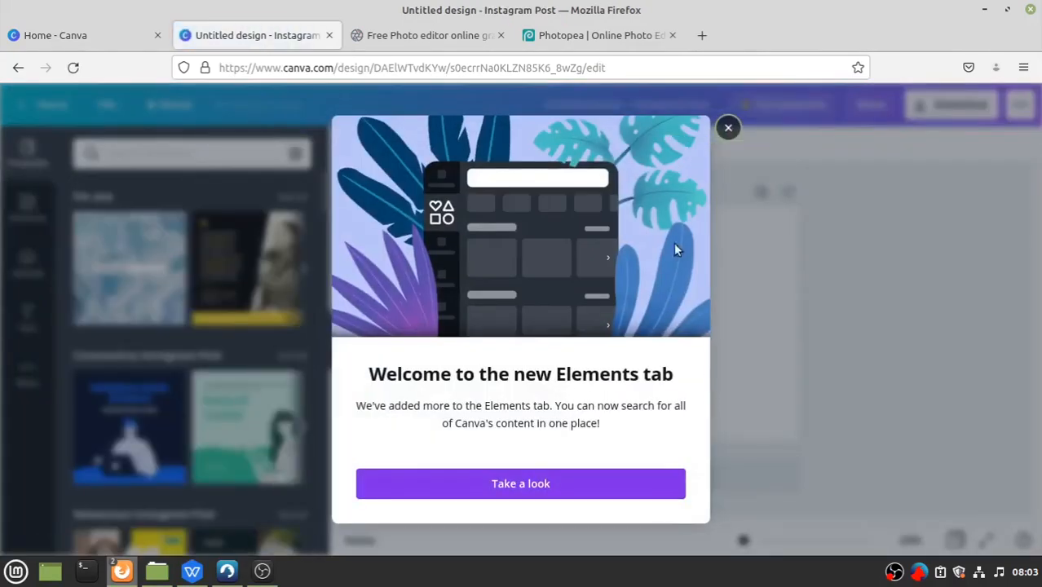
click(729, 128)
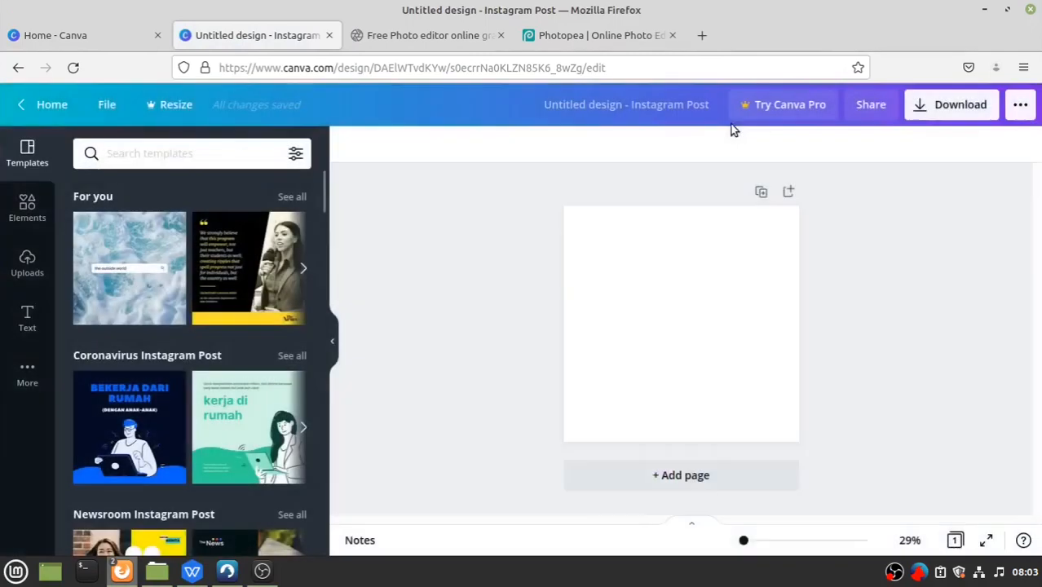
Open the publishing options and browse the Instagram Post template categories
click(1021, 106)
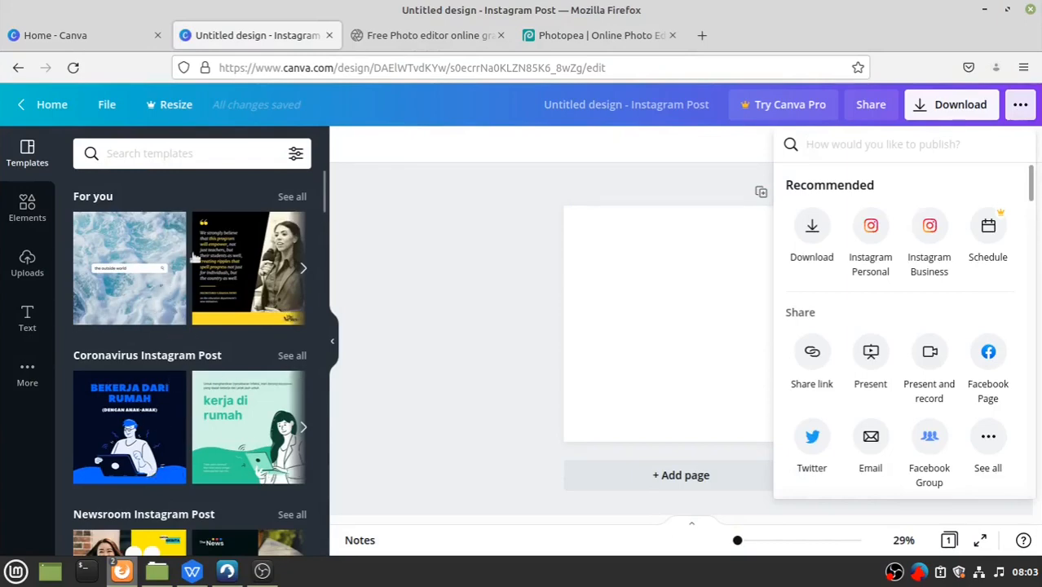
scroll(229, 400, down, 2)
scroll(228, 405, down, 6)
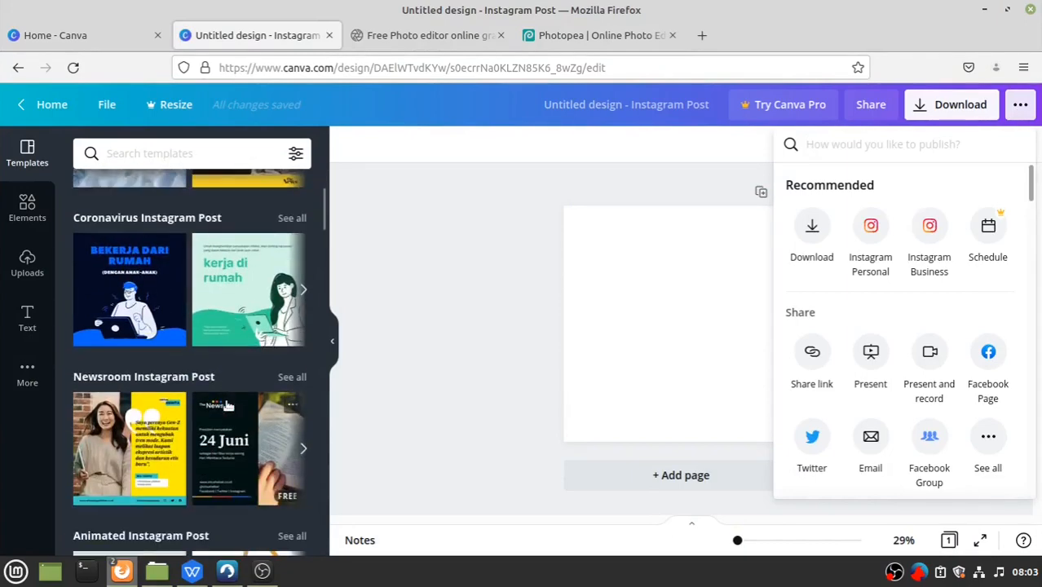
scroll(229, 405, down, 4)
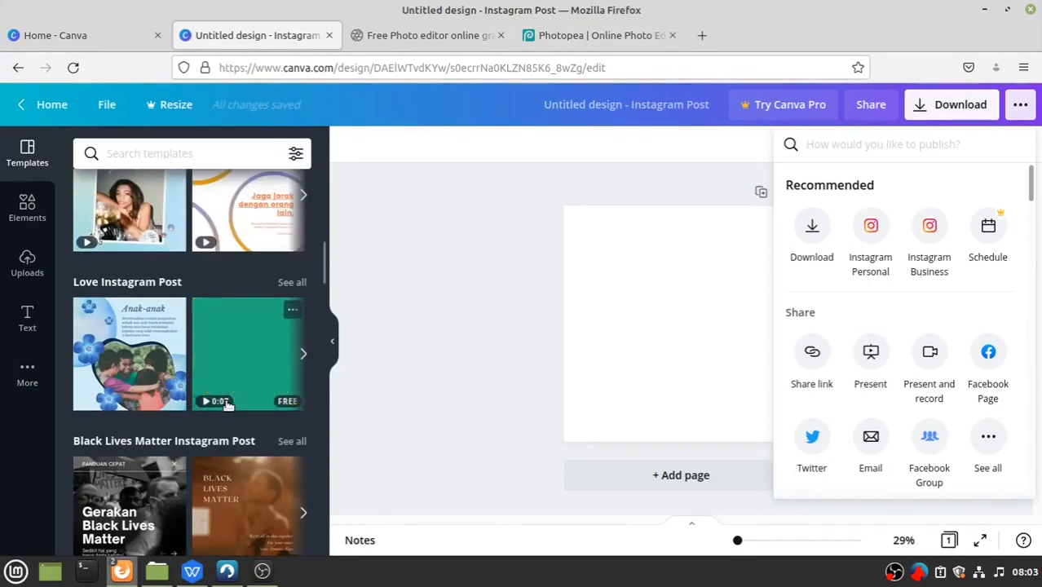
scroll(230, 405, down, 3)
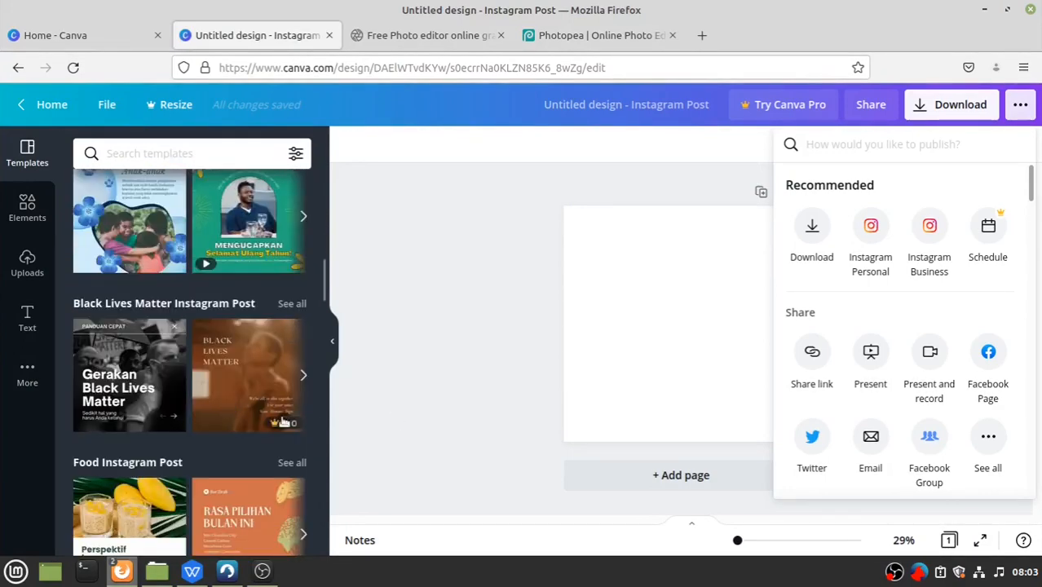
scroll(228, 343, up, 8)
scroll(228, 341, up, 5)
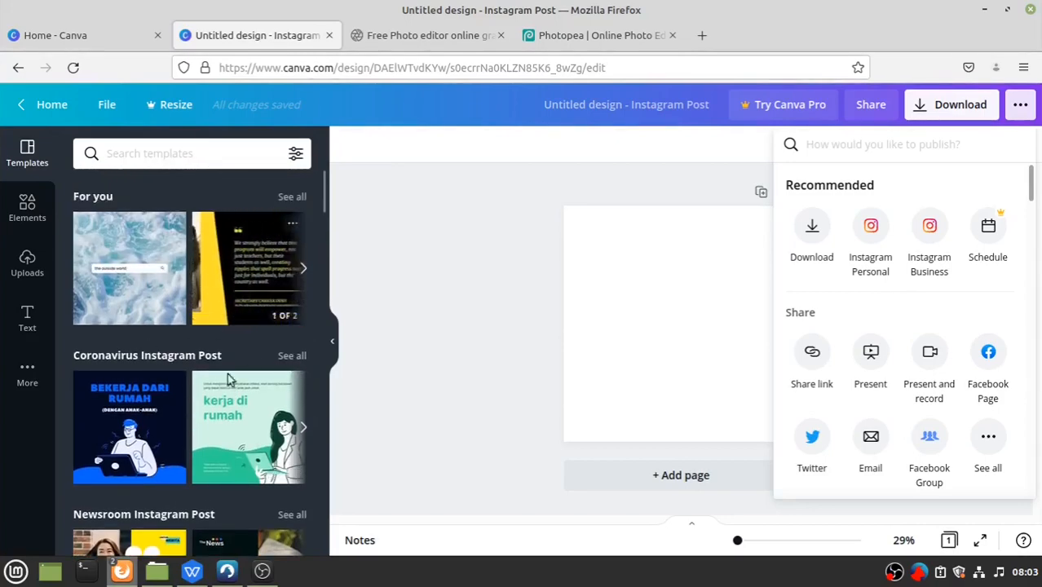
scroll(231, 375, down, 6)
scroll(231, 384, down, 9)
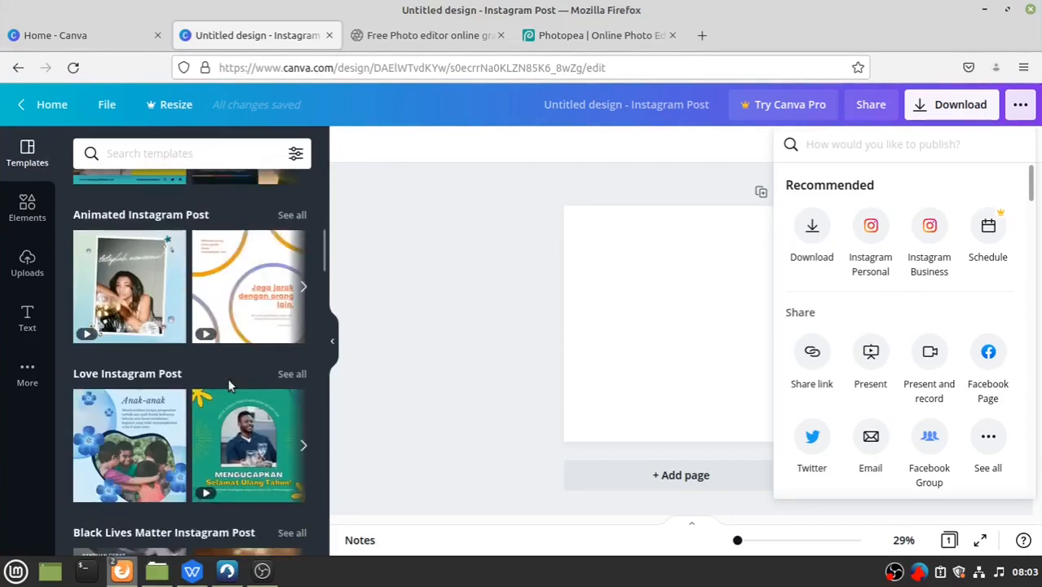
scroll(212, 326, up, 4)
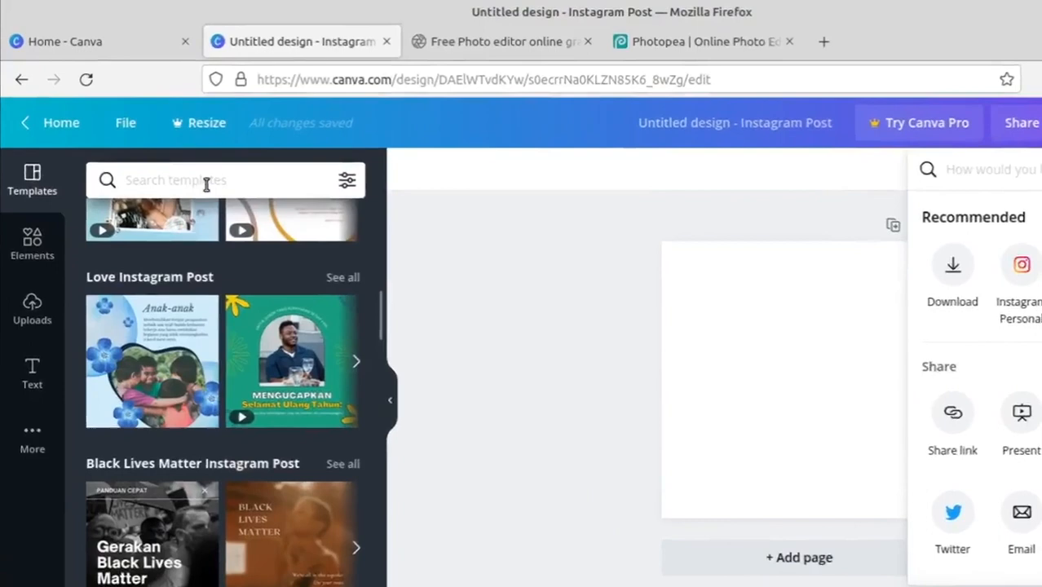
Search the templates for "product", apply the free "50% OFF PRODUCTS" template to the page and close the publishing options
click(206, 185)
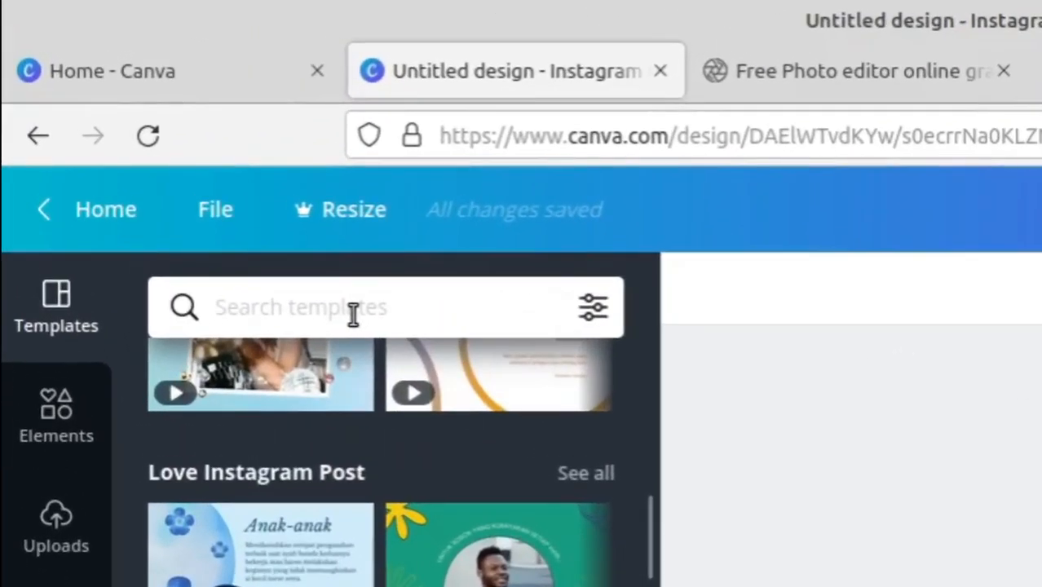
text(product)
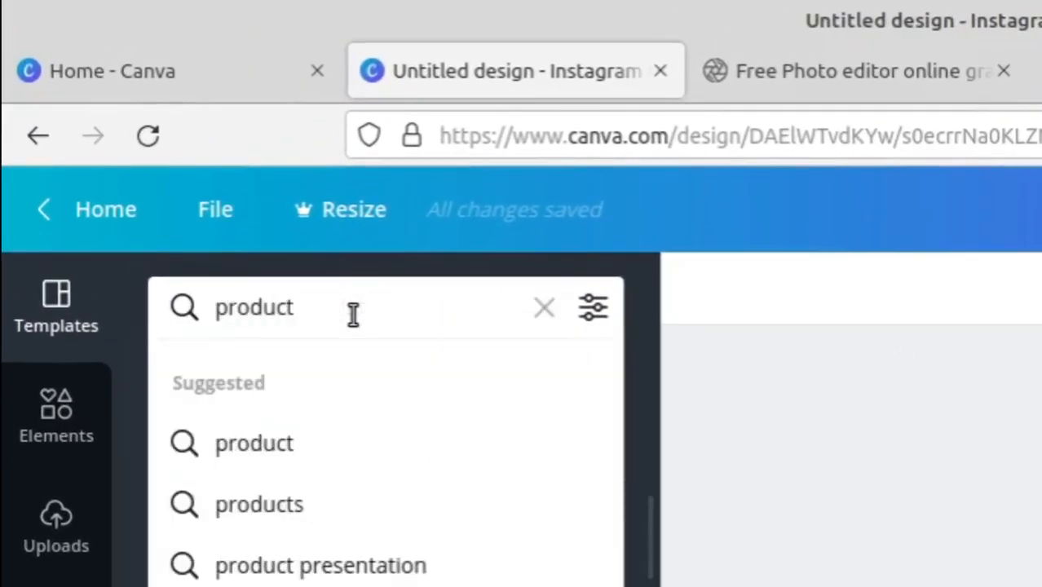
click(302, 441)
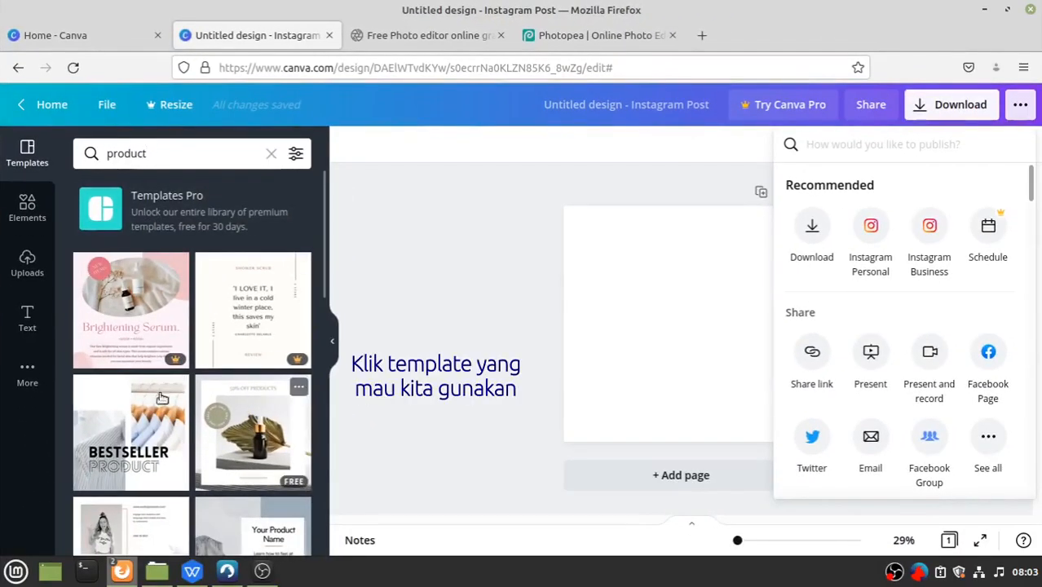
click(253, 417)
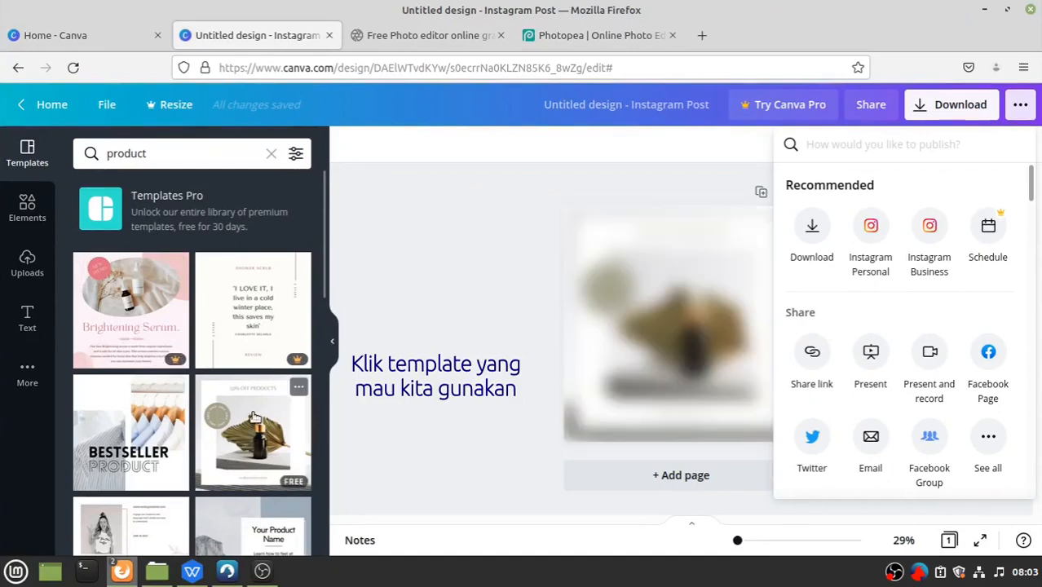
click(1019, 109)
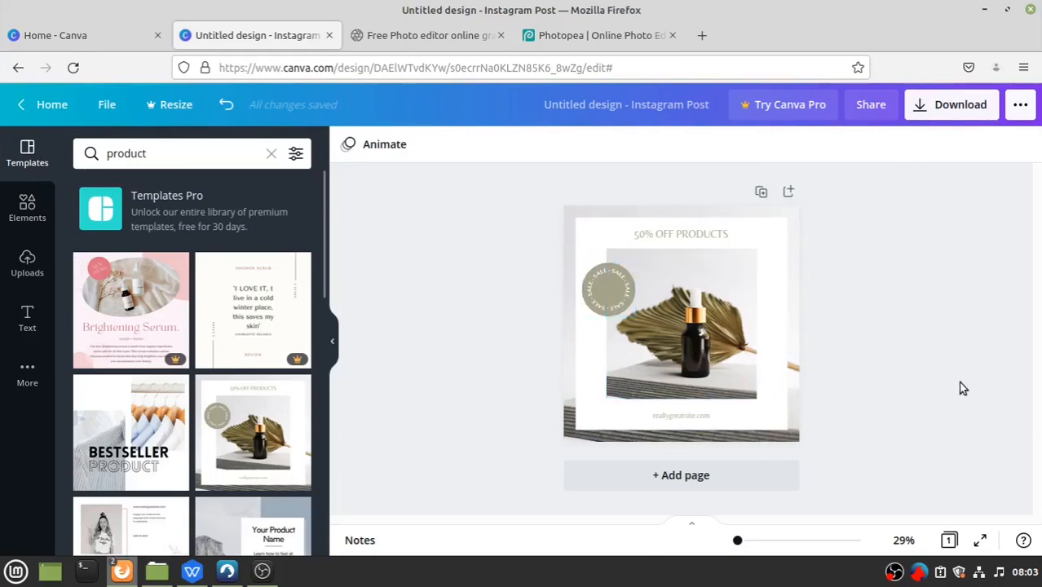
Select the bottle photo in the centre of the design and show the uploaded images
click(720, 328)
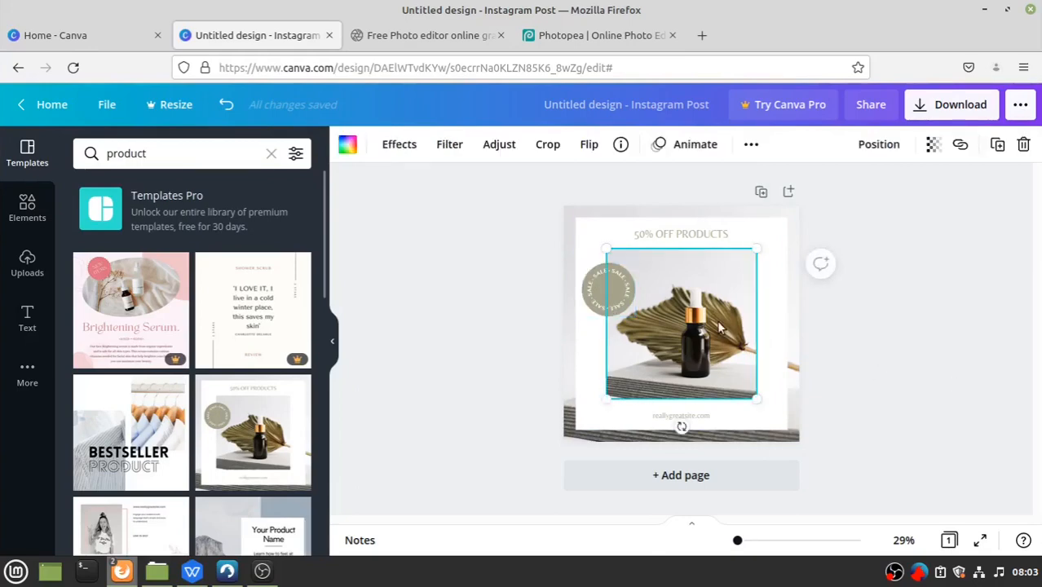
click(27, 260)
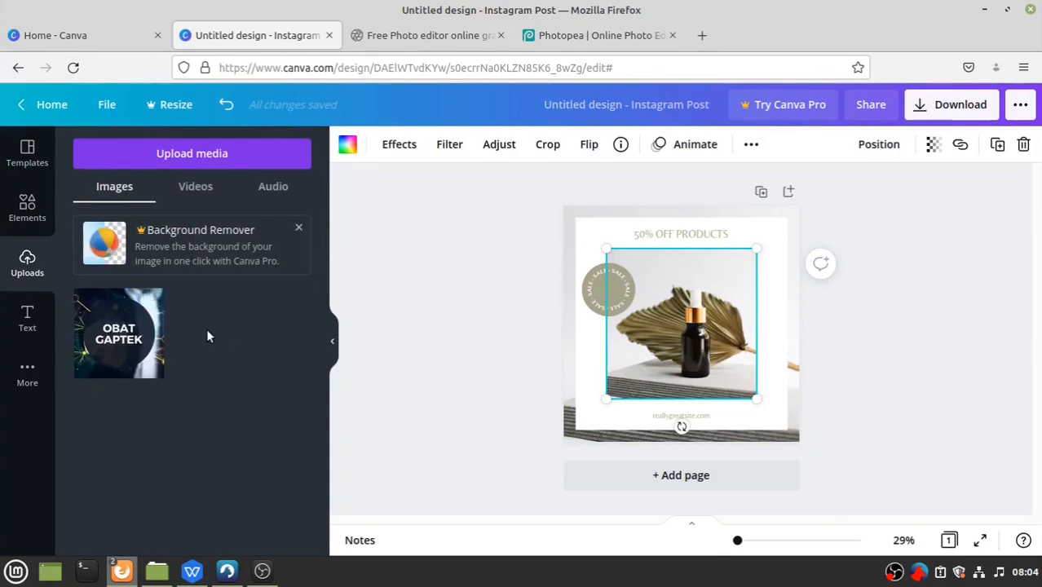
Sign out of the account from the Canva home page and start signing up
click(79, 36)
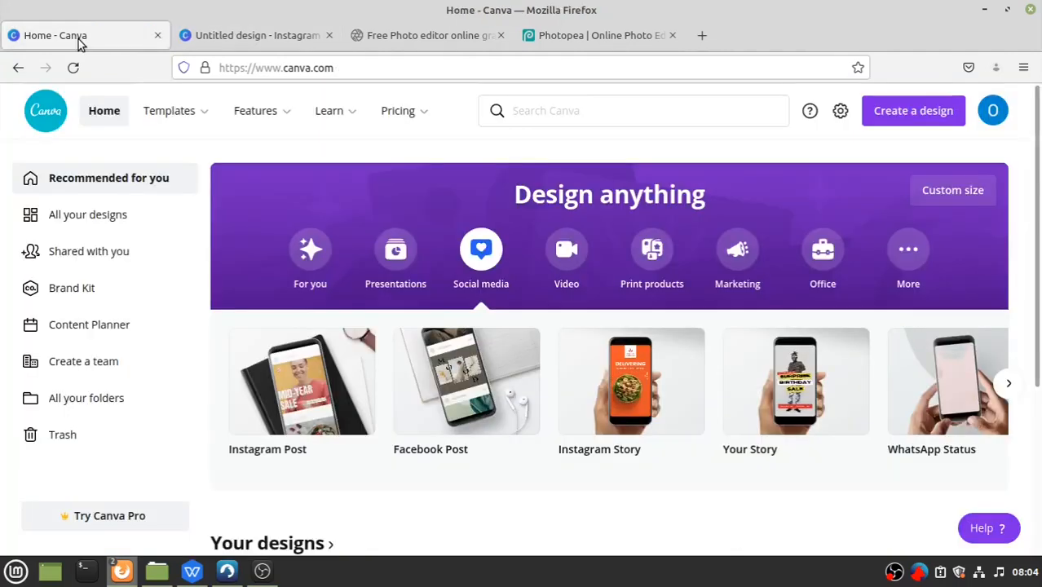
click(992, 112)
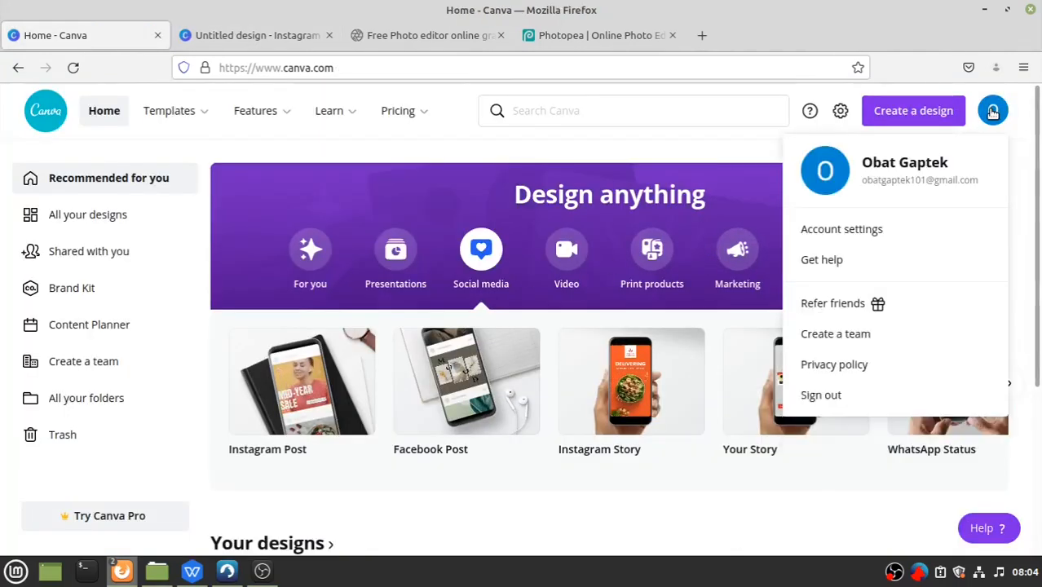
click(820, 396)
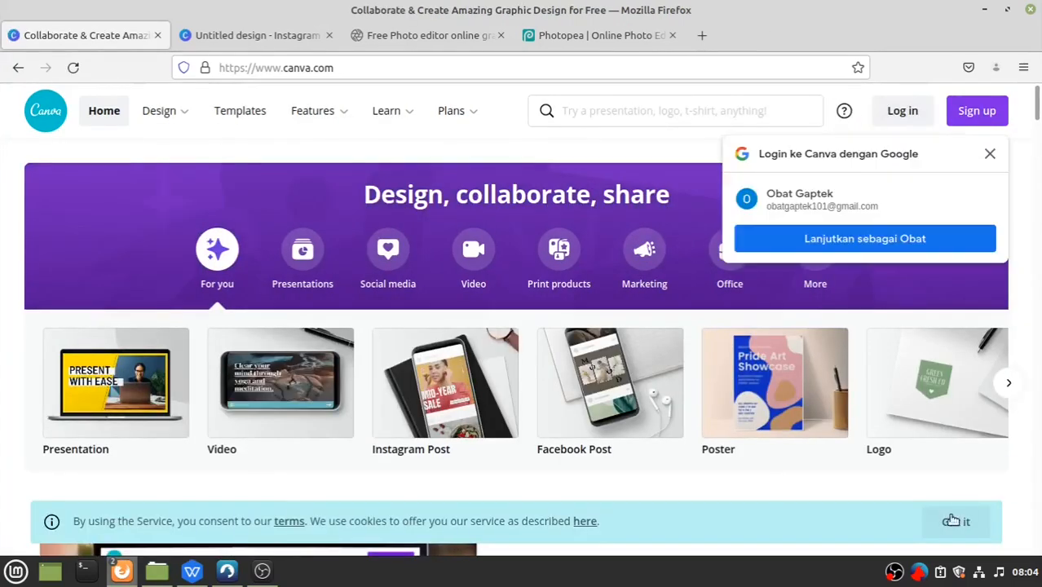
click(957, 520)
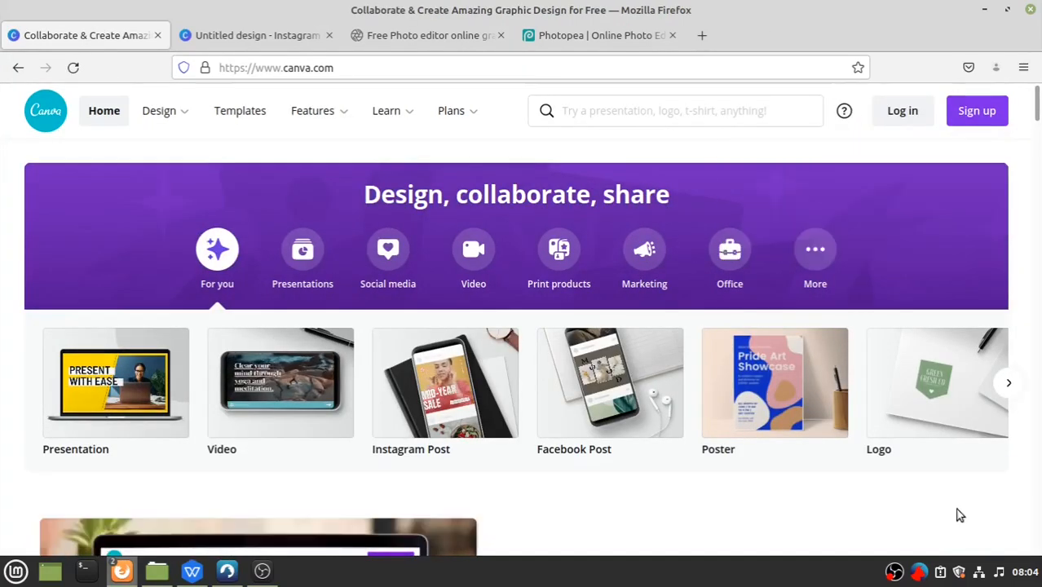
click(983, 111)
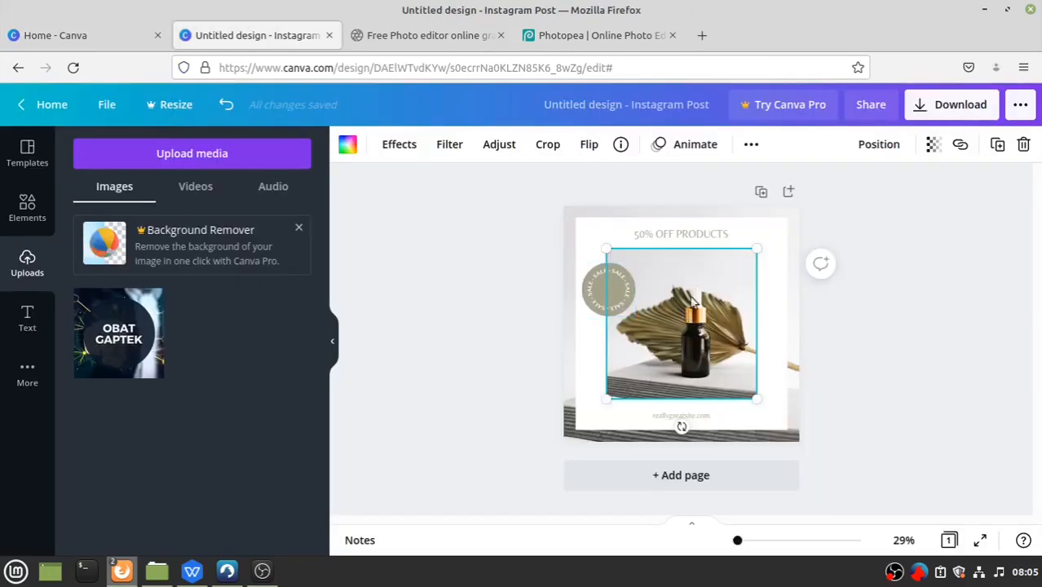
Upload light-1246043_1920.jpg from the Downloads folder and replace the bottle photo in the design with it
click(187, 157)
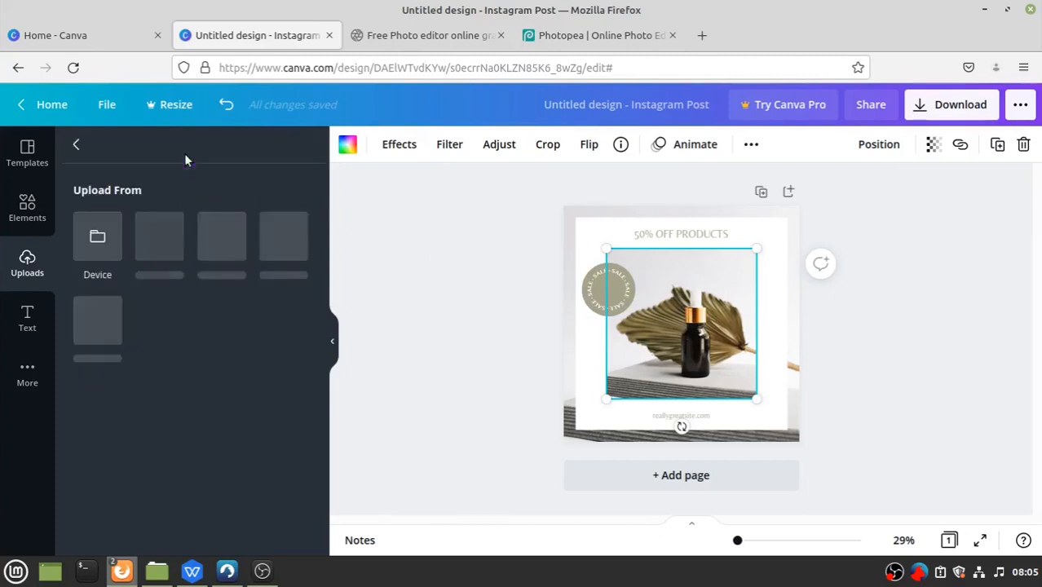
click(95, 241)
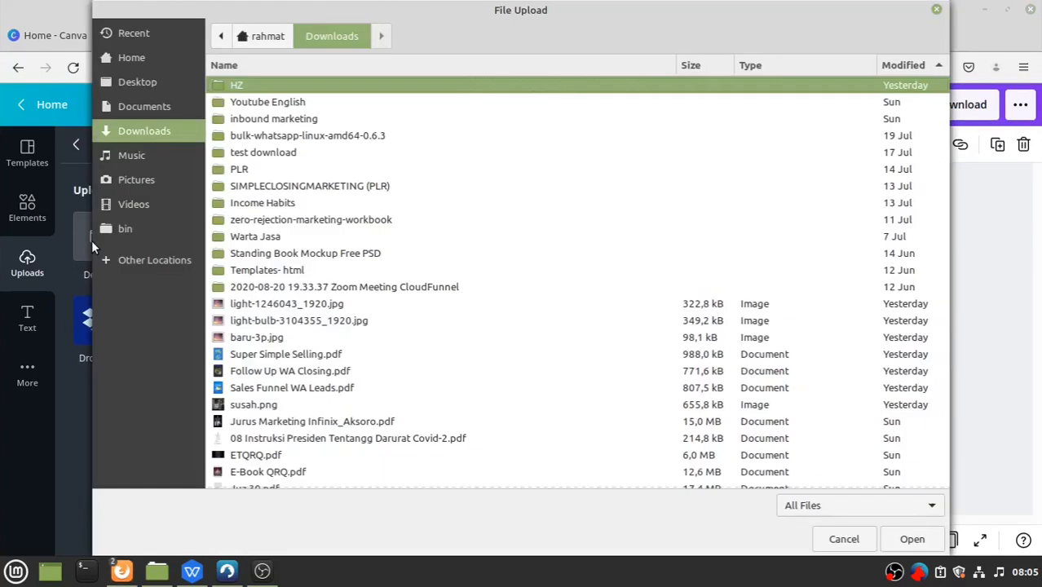
click(264, 303)
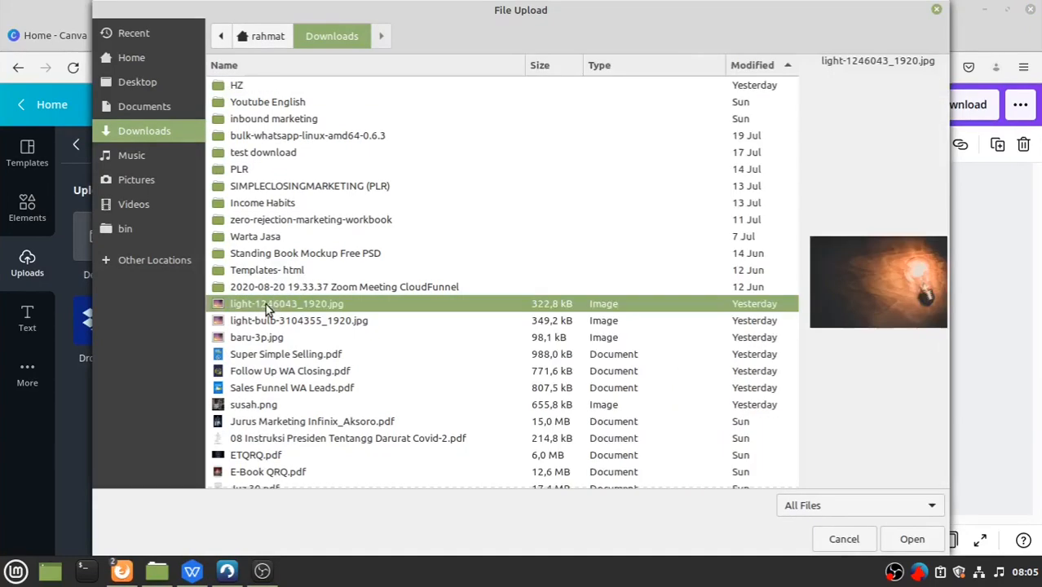
click(913, 540)
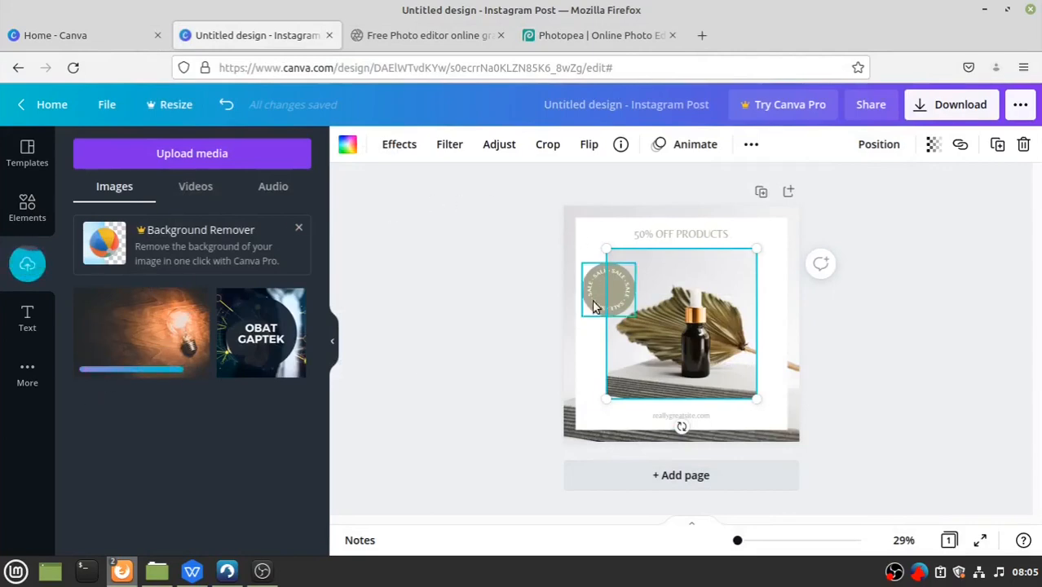
mouse_move(135, 336)
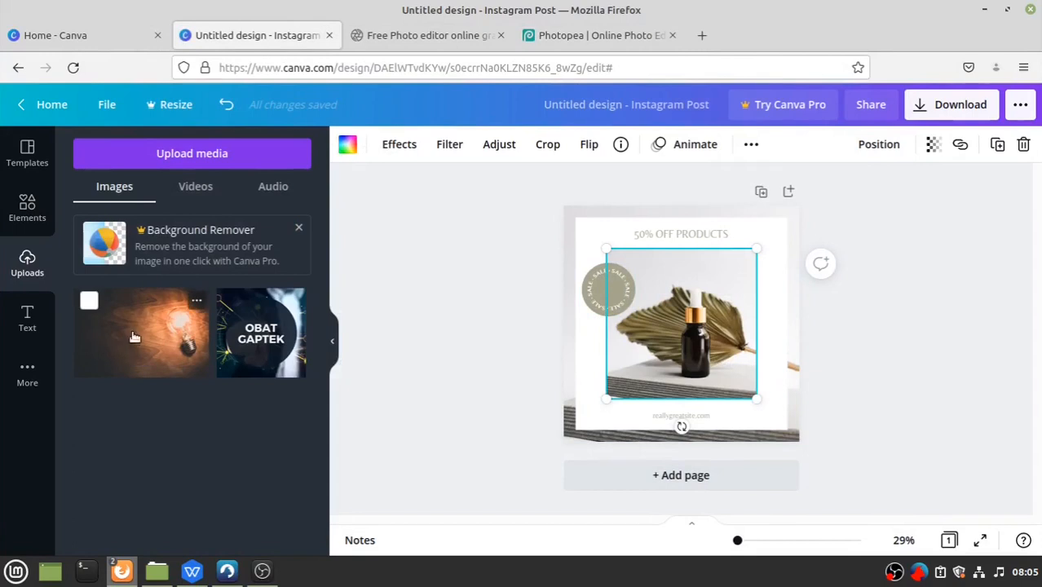
drag(291, 336, 648, 326)
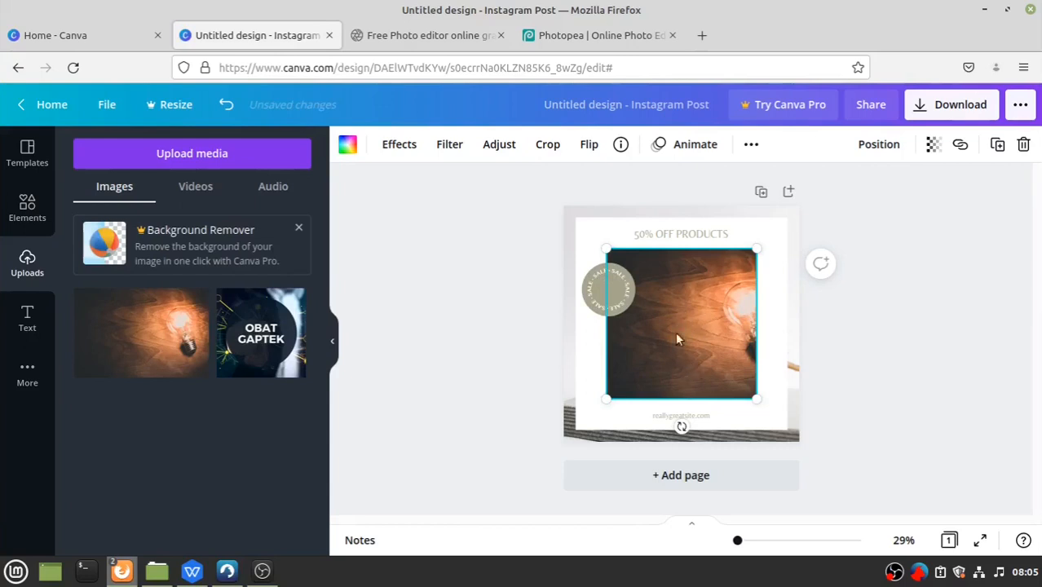
Replace the "50% OFF PRODUCTS" heading above the photo with "BOHLAM AJAIB"
click(689, 236)
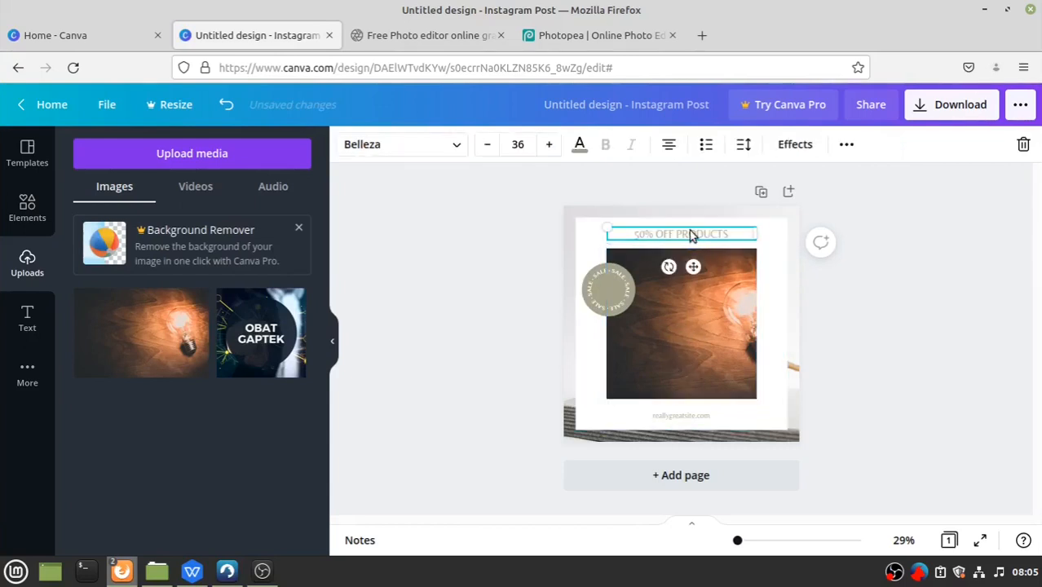
double_click(690, 235)
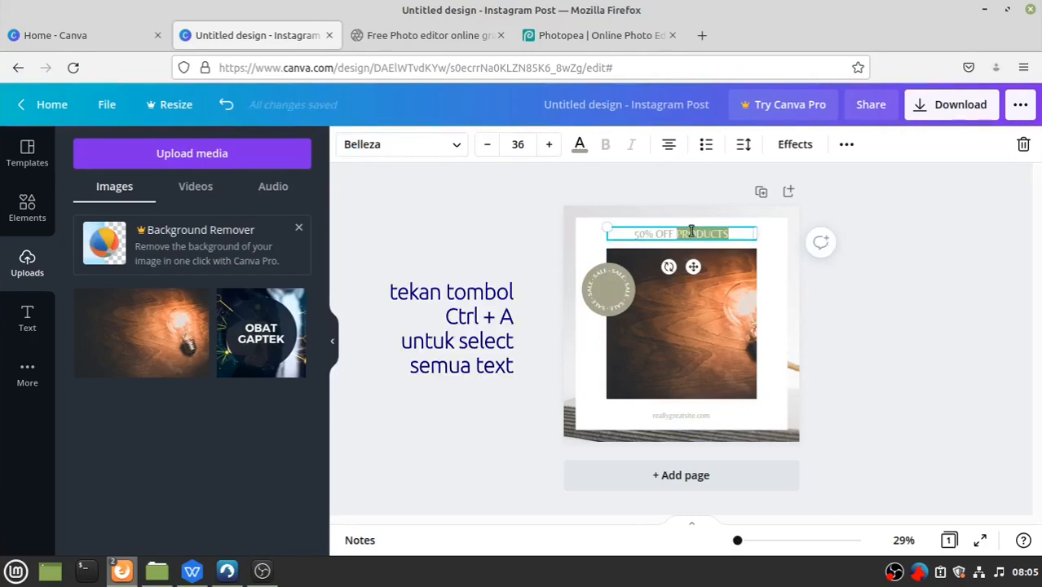
key(ctrl+a)
text(BOH)
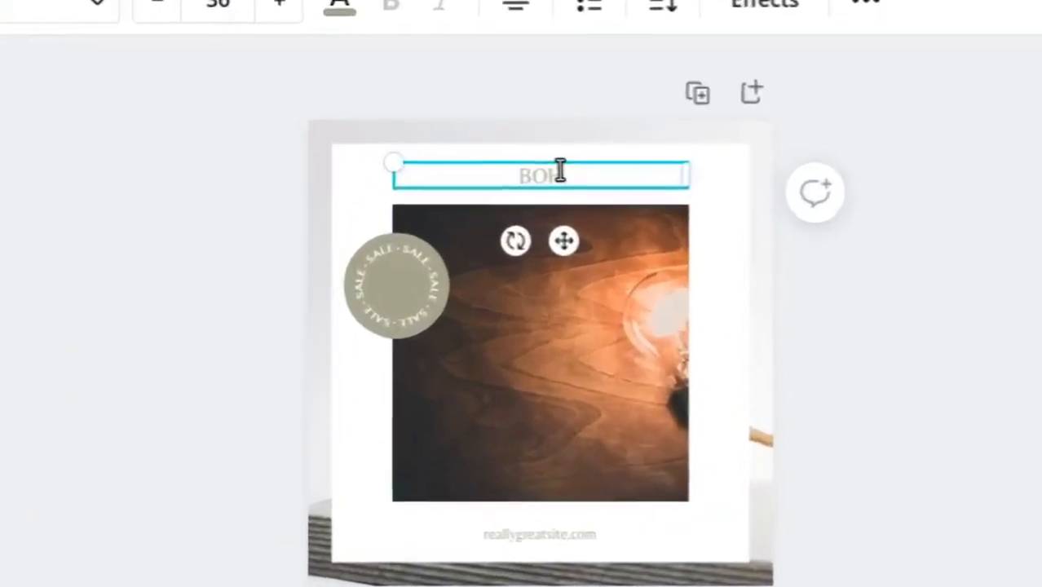
text(LAM)
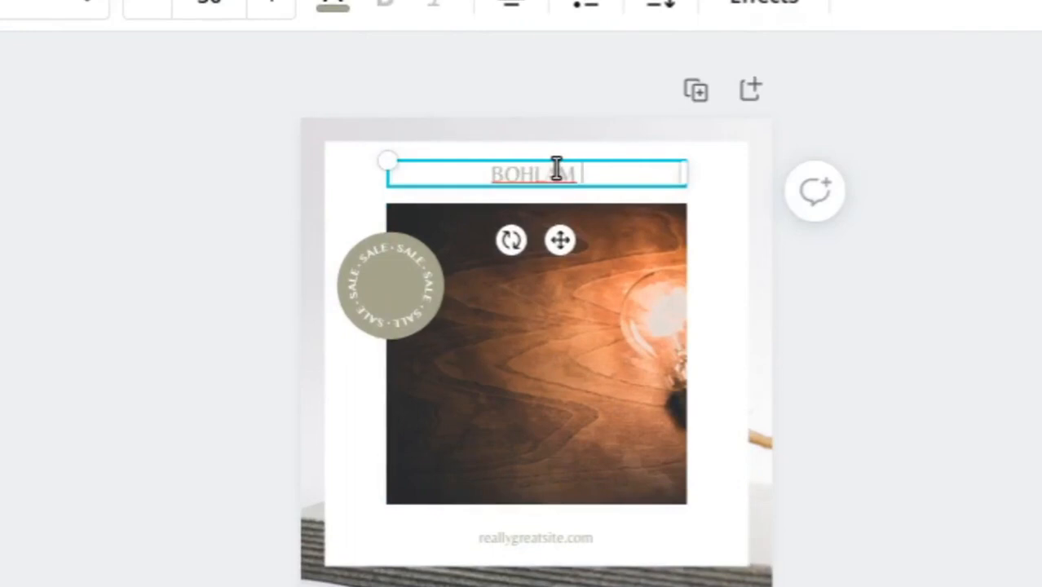
text( AJABI)
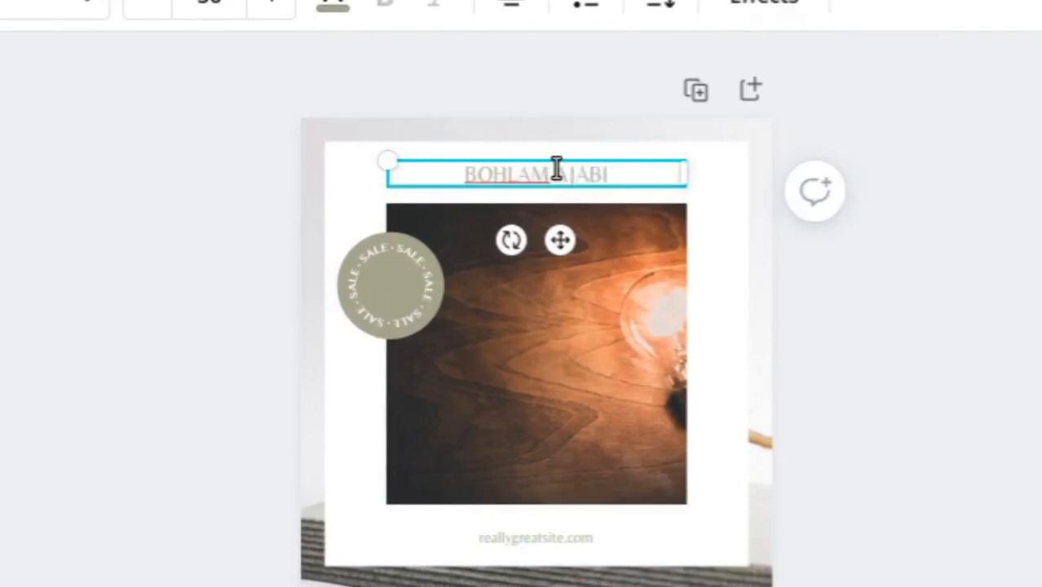
key(BackSpace)
key(BackSpace)
text(IB)
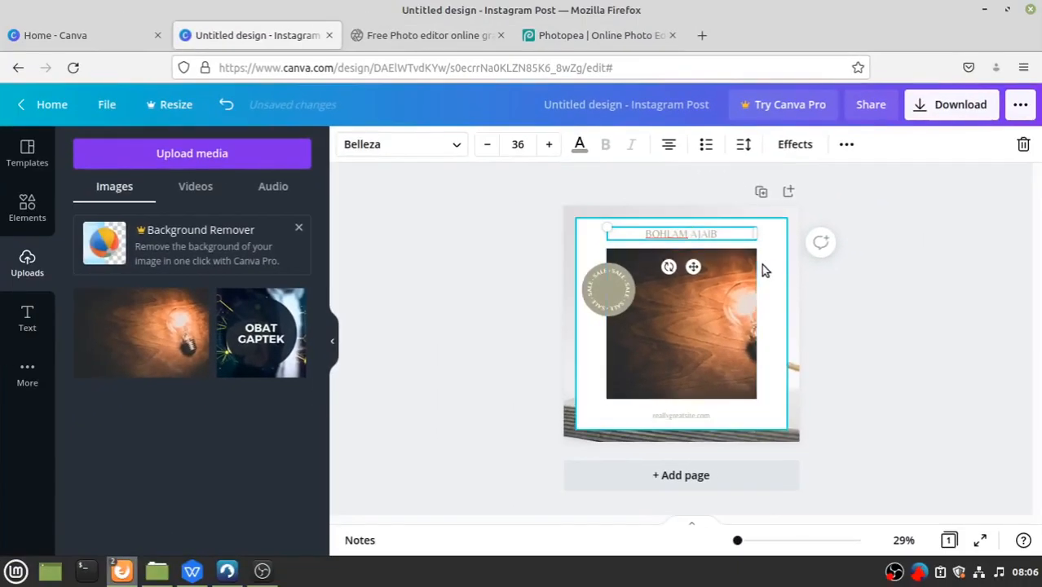
click(764, 260)
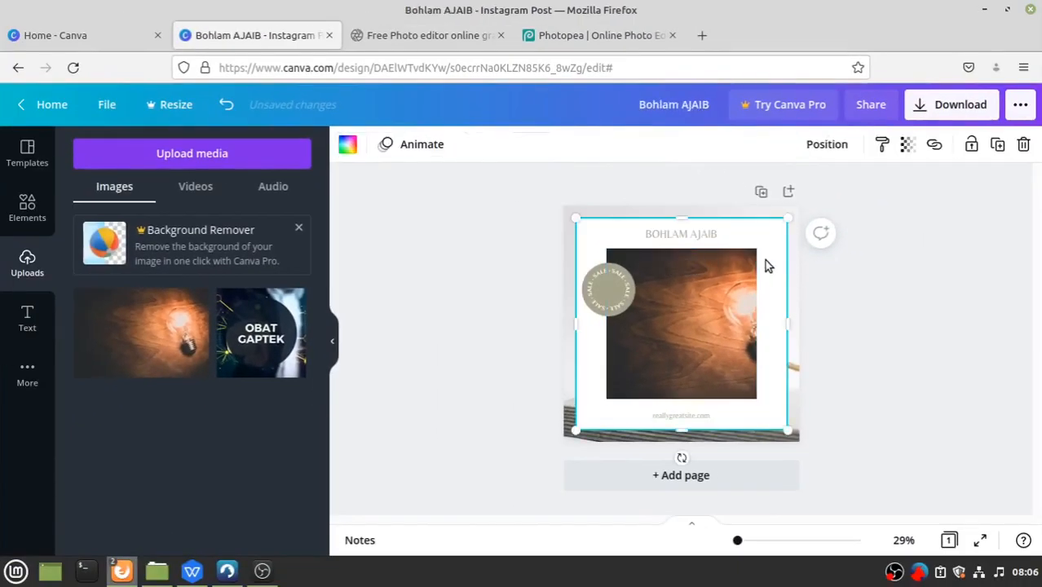
Ungroup the round SALE badge overlapping the photo and delete its circle and lettering from the design
click(685, 418)
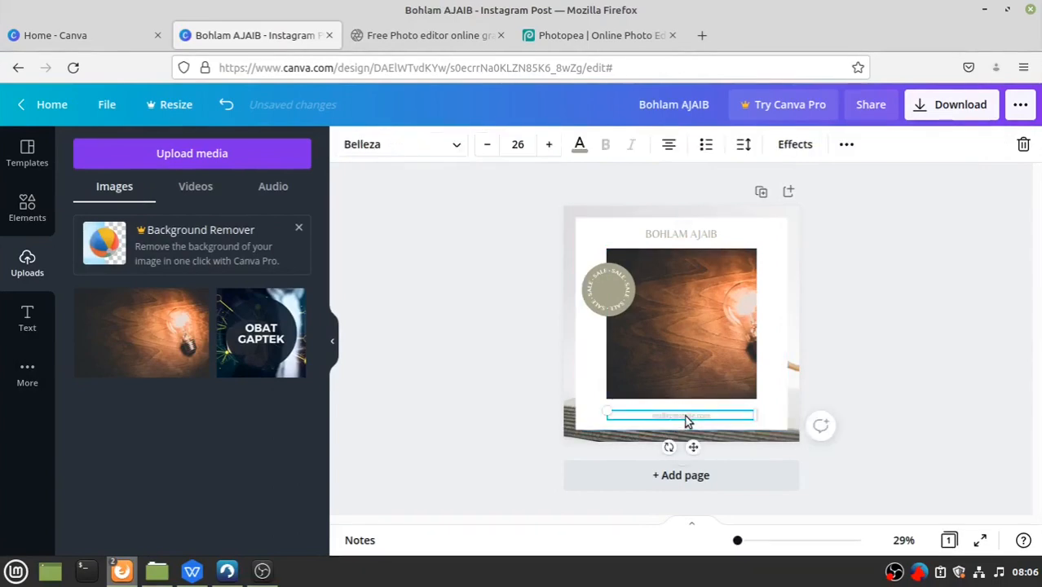
click(686, 417)
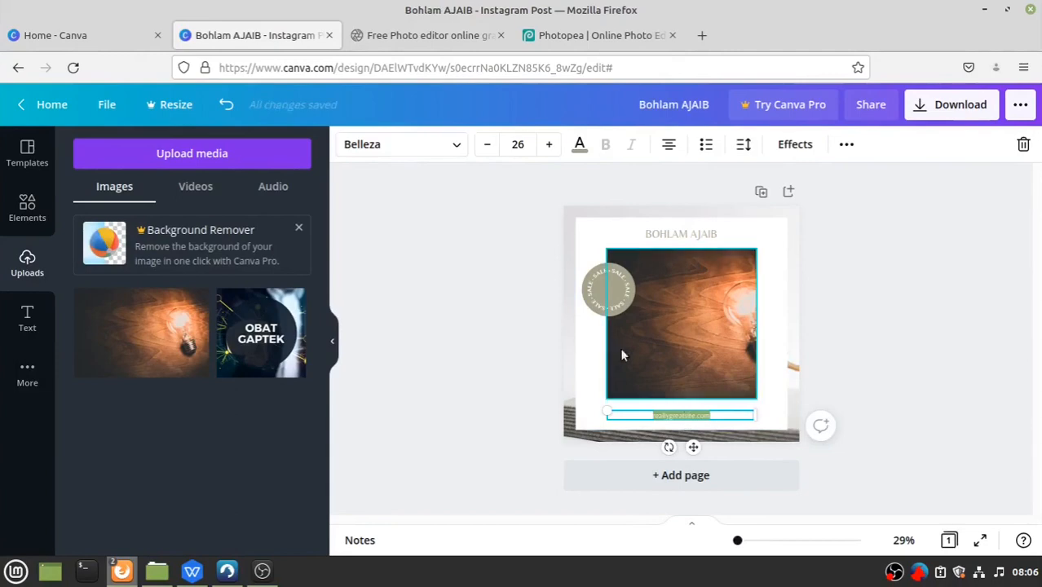
click(613, 300)
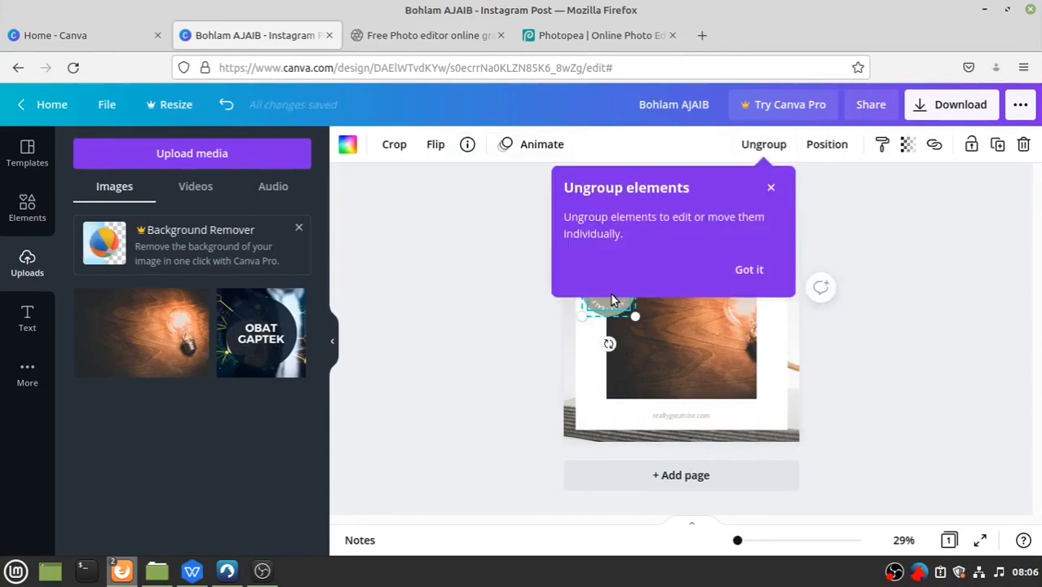
click(771, 190)
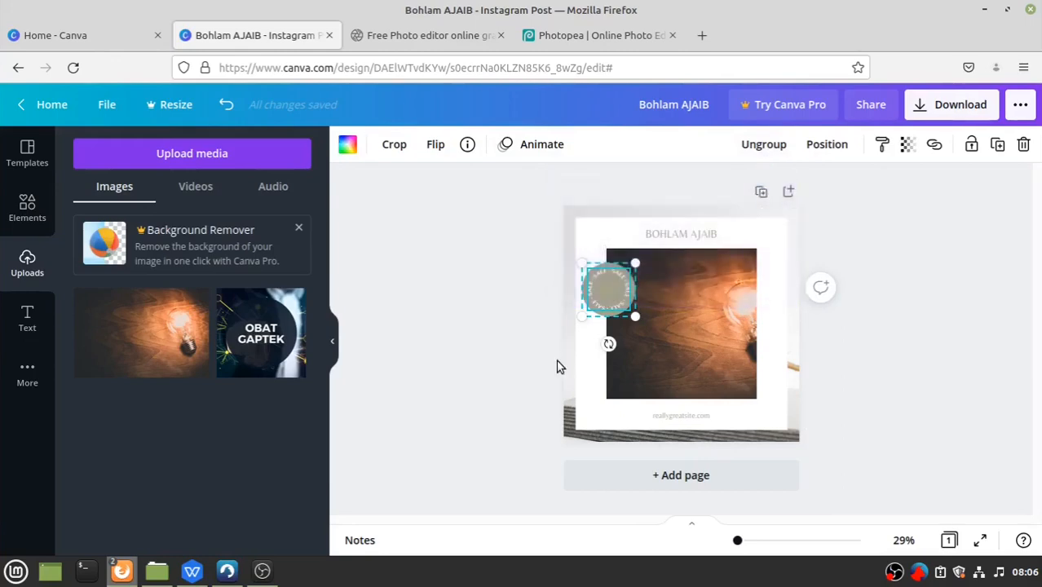
click(765, 143)
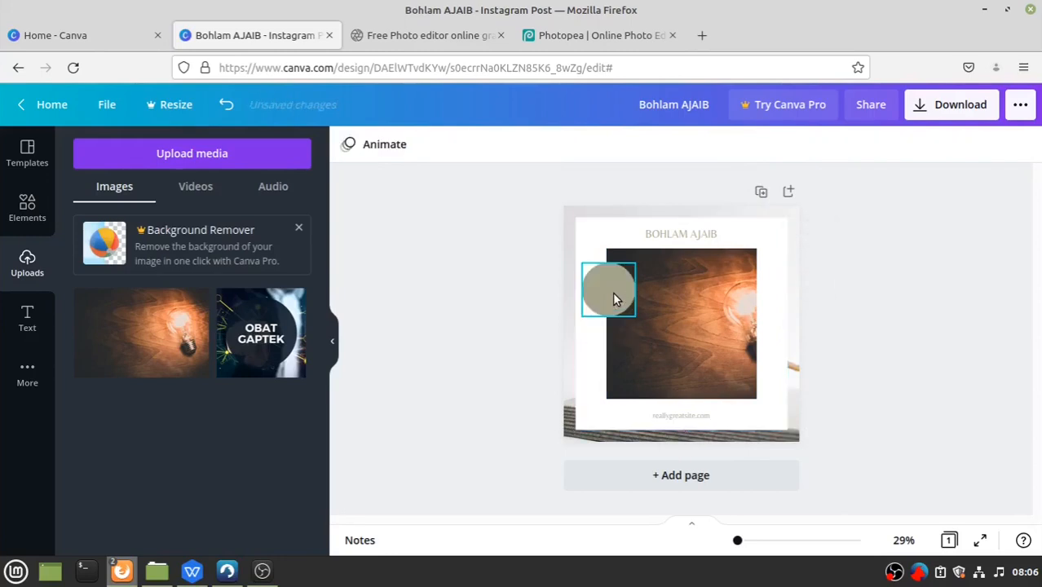
key(Delete)
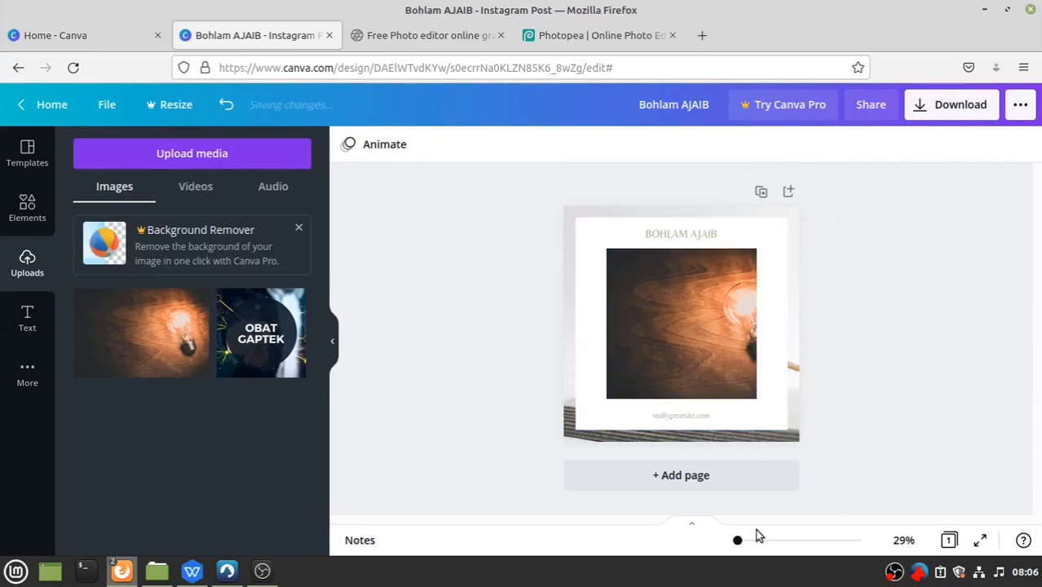
Change the colour of the "BOHLAM AJAIB" heading to black
click(680, 235)
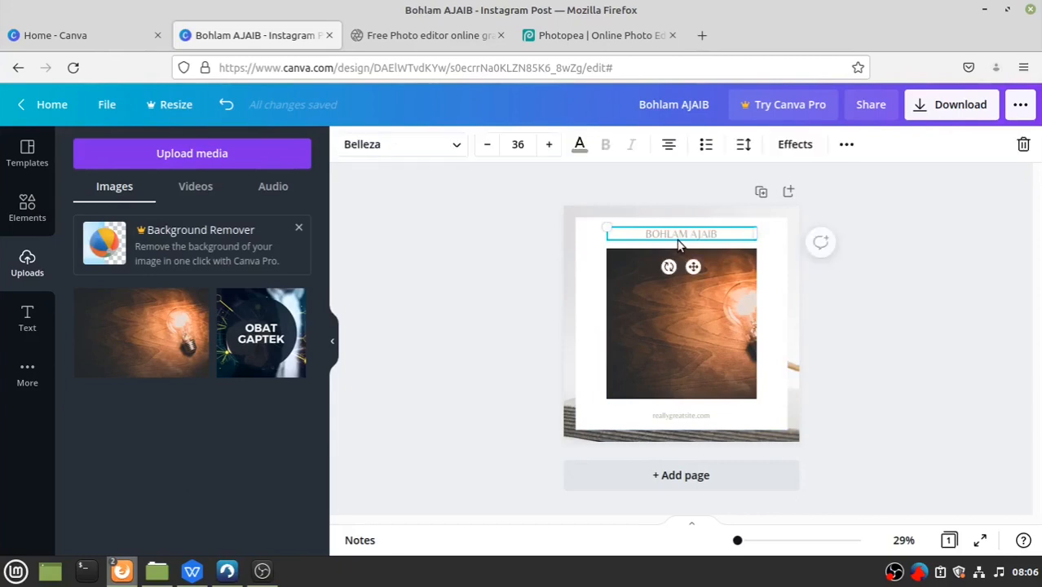
click(580, 150)
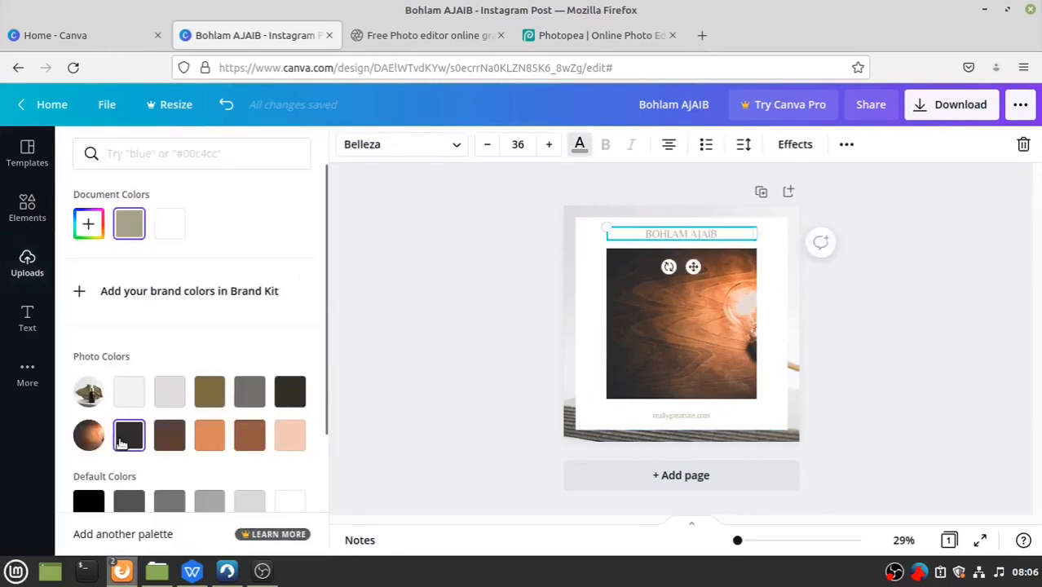
click(88, 503)
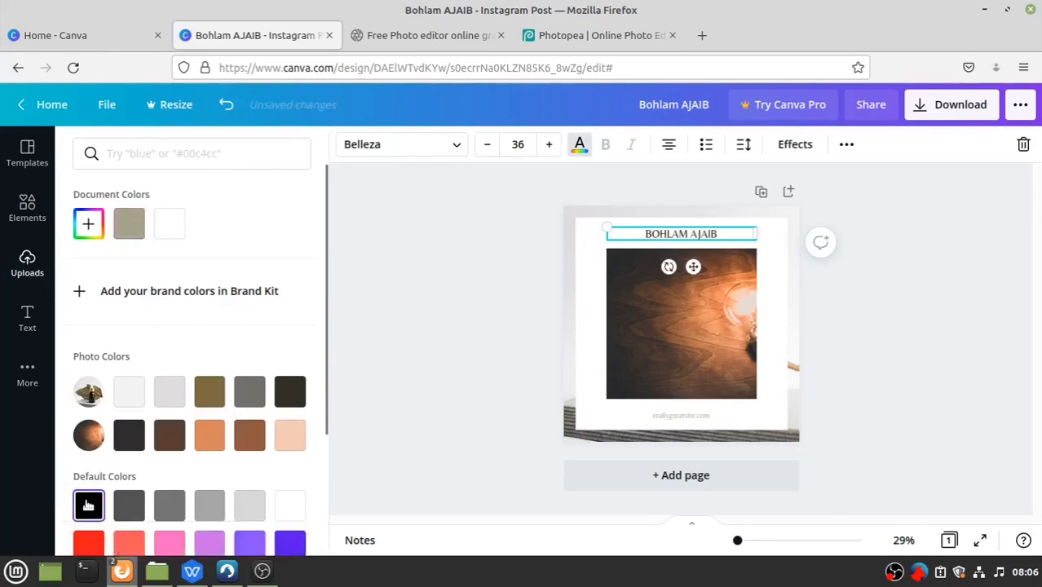
Colour the website text below the photo dark brown, using the light bulb photo's colours, and deselect it
click(684, 422)
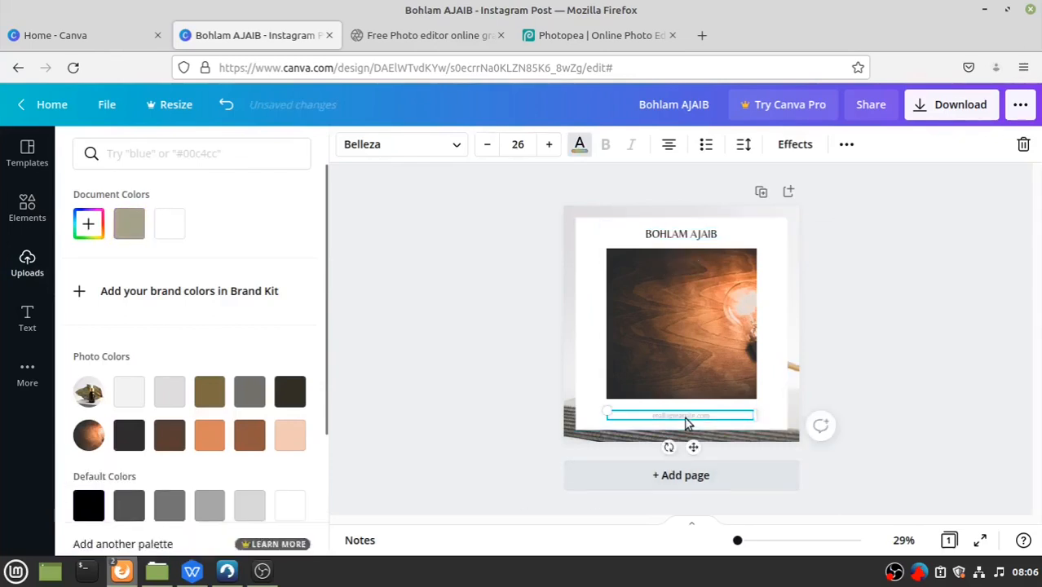
click(173, 438)
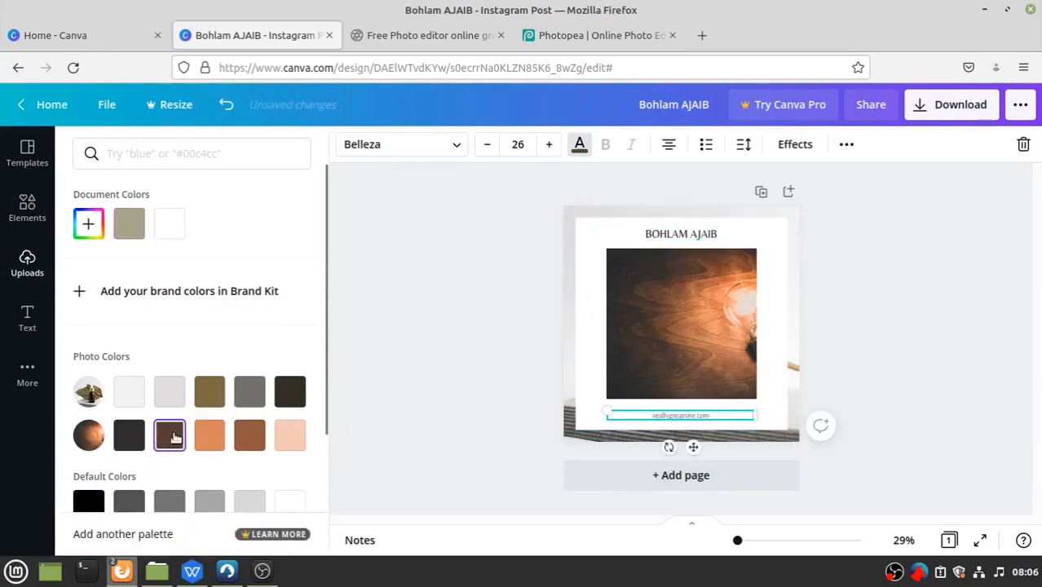
key(Escape)
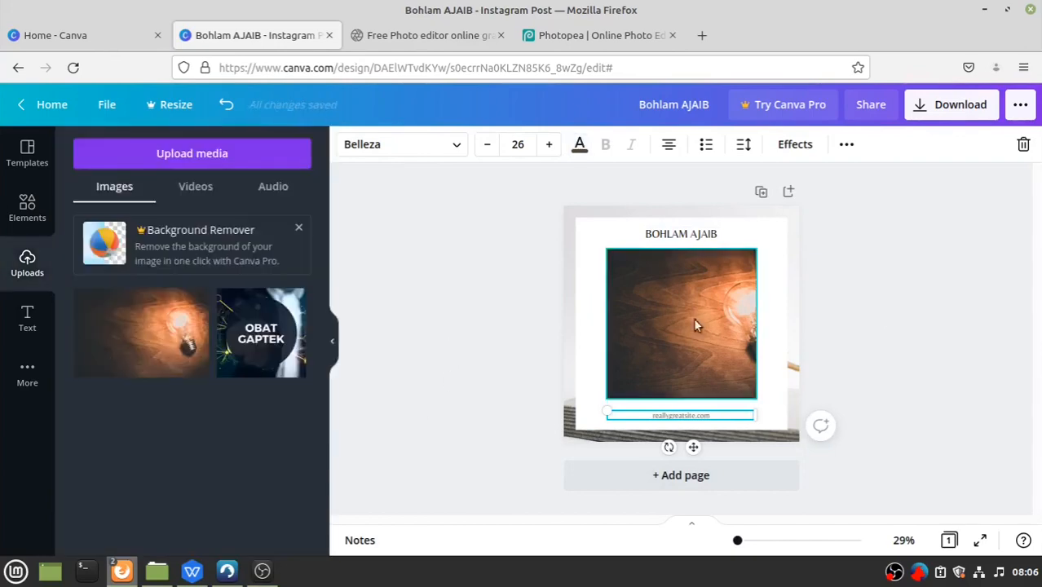
click(846, 292)
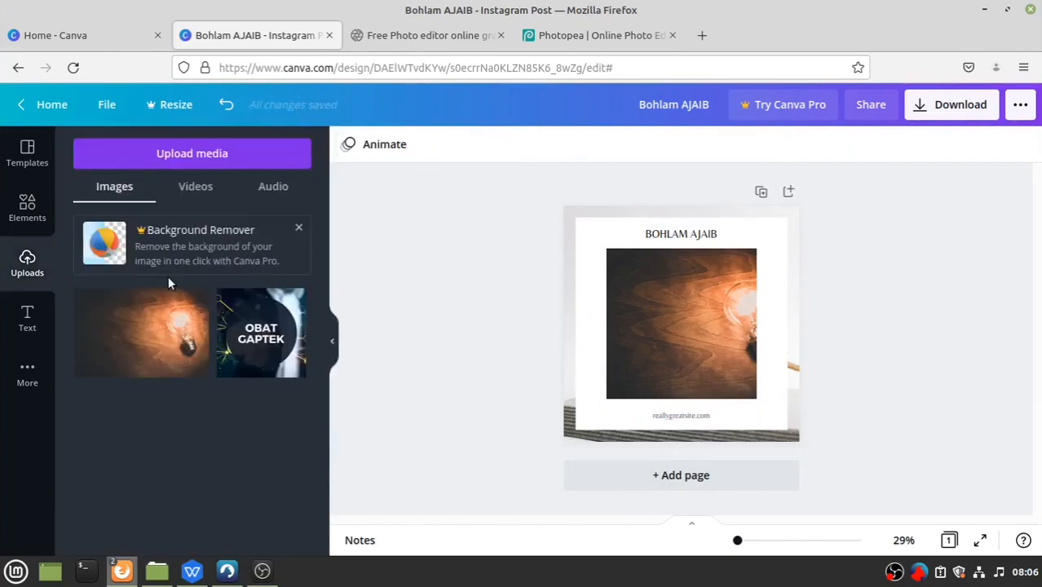
Add a body text box over the light bulb photo reading "Ini lampu ajaib"
click(30, 320)
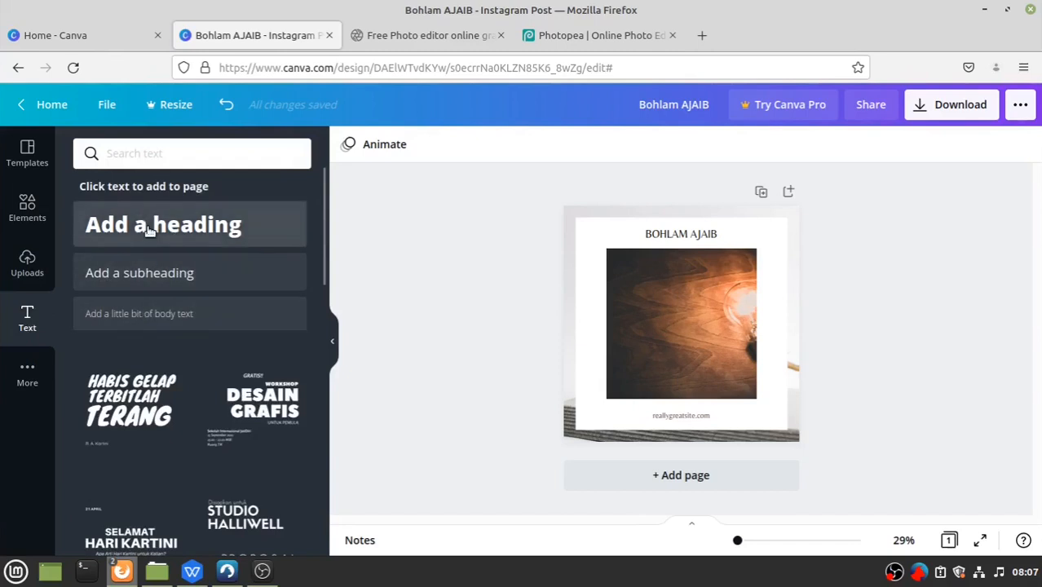
click(143, 315)
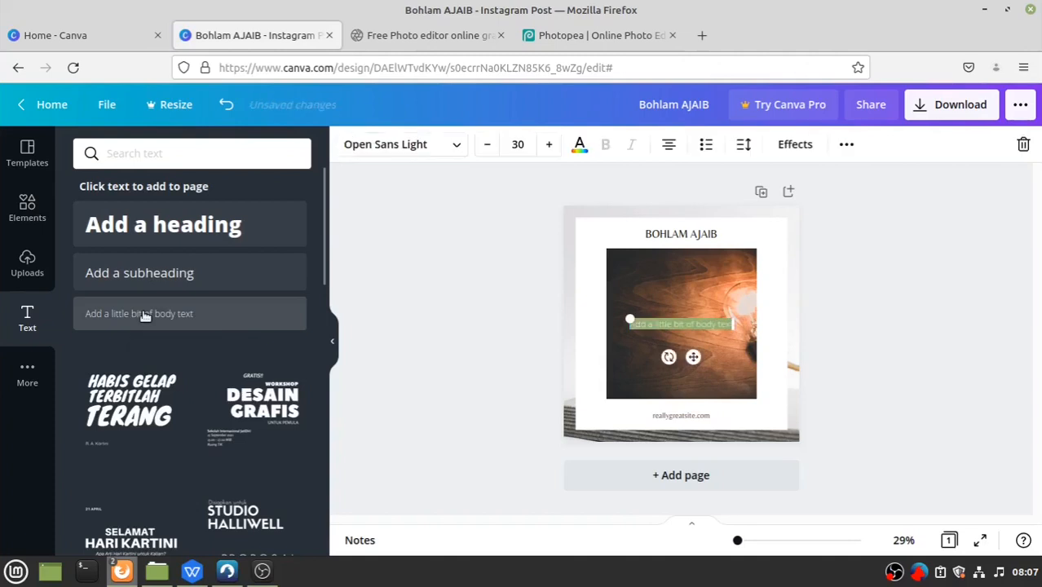
click(695, 324)
key(ctrl+a)
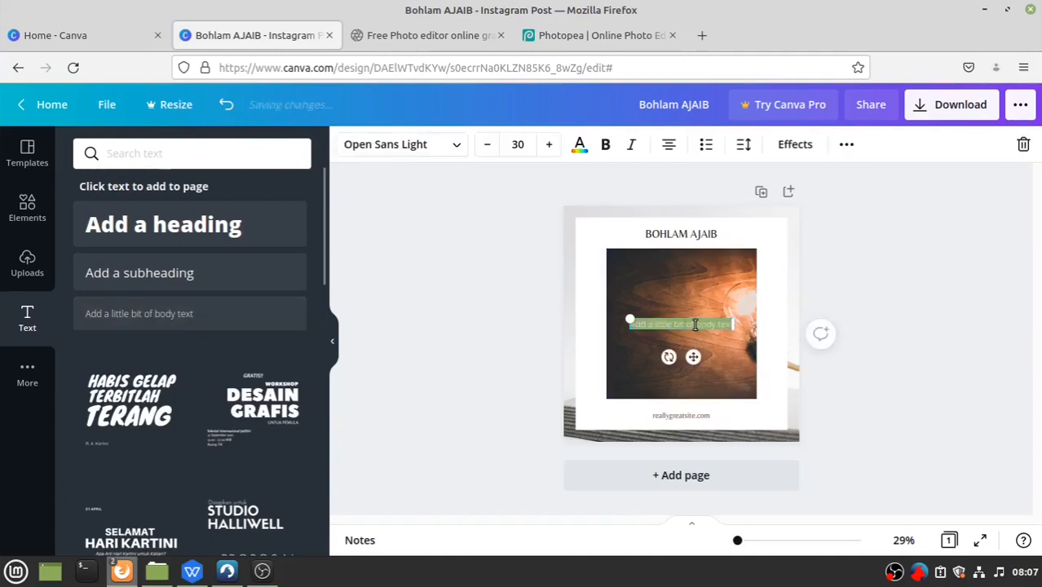
text(Lampu Ajaib)
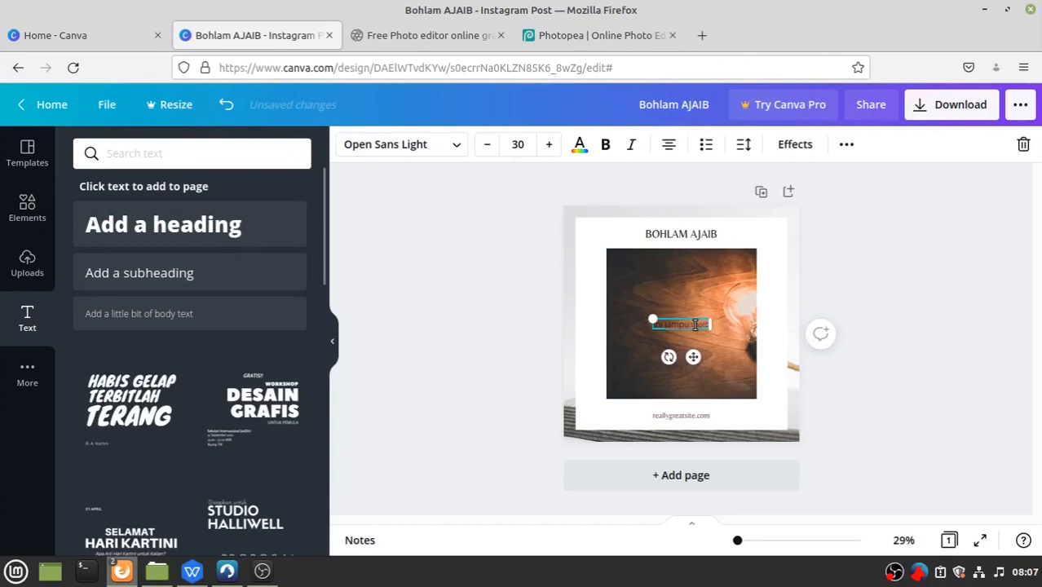
click(735, 364)
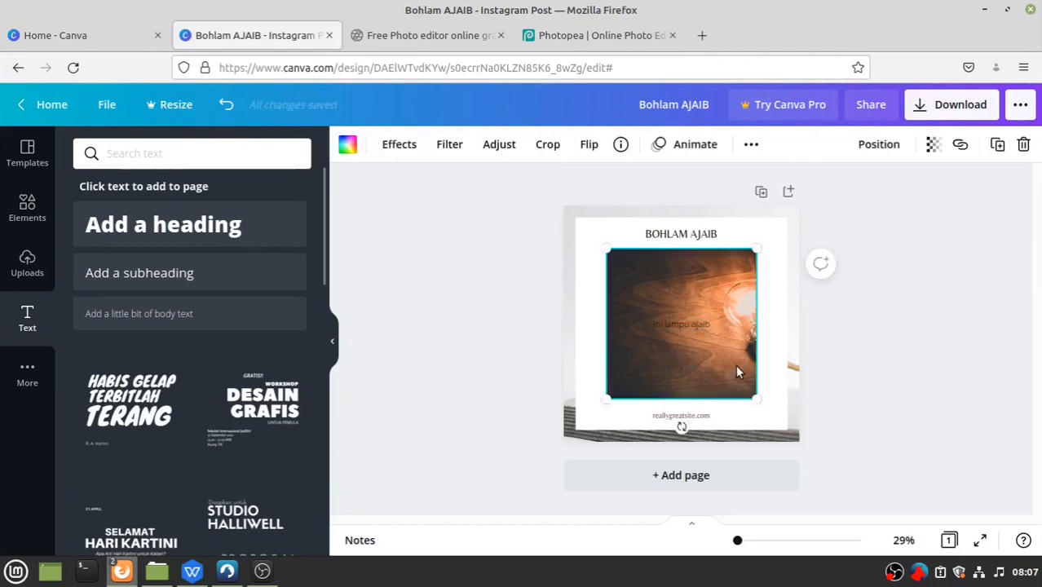
Change the colour of the "Ini lampu ajaib" text on the photo to white
click(687, 327)
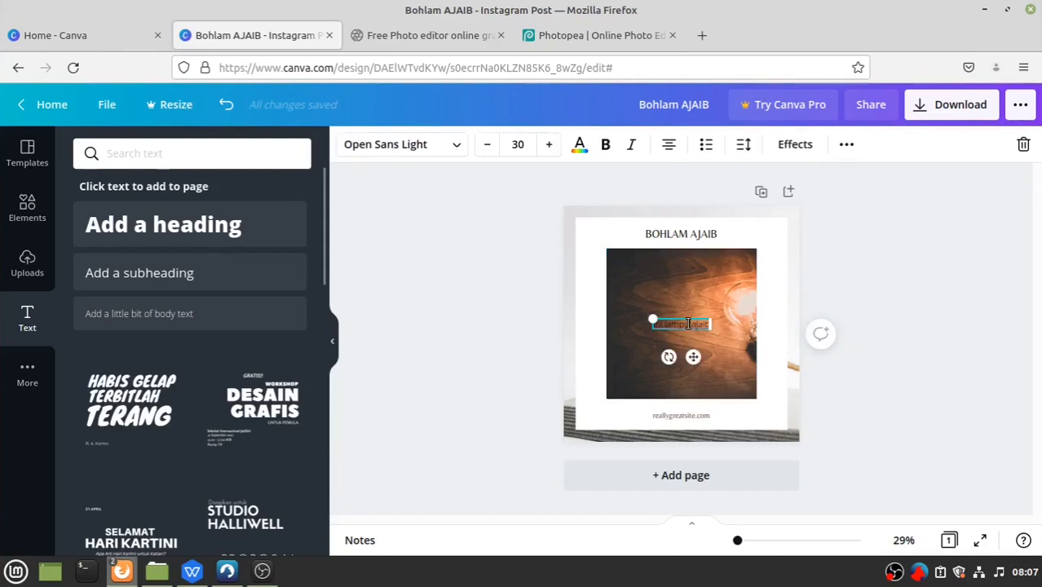
double_click(688, 323)
click(580, 144)
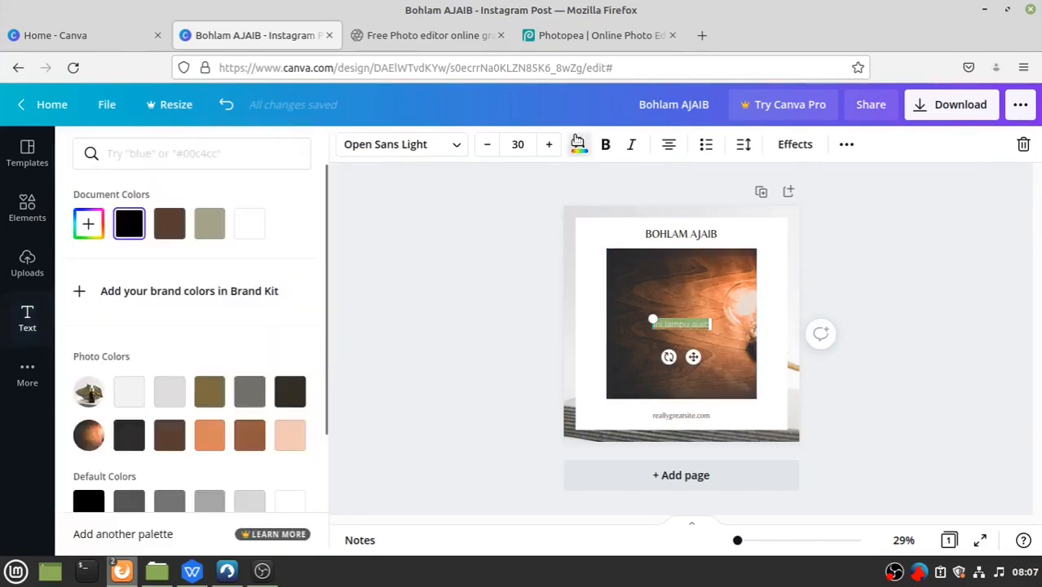
click(254, 222)
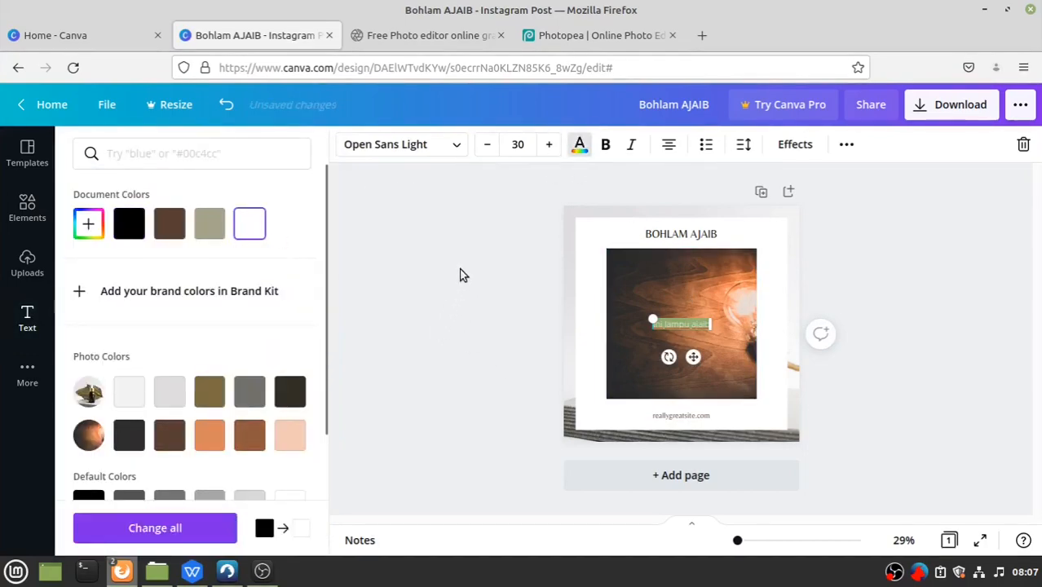
key(Escape)
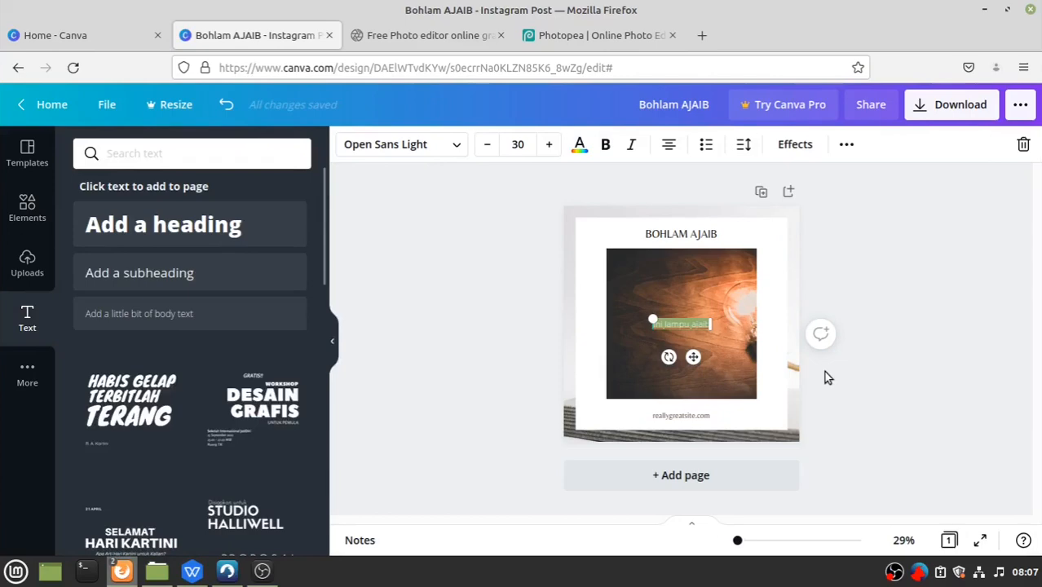
click(823, 371)
Enlarge the "Ini lampu ajaib" text to font size 48 and make it bold
click(696, 323)
click(551, 149)
click(553, 150)
click(554, 152)
click(554, 152)
click(554, 152)
click(554, 151)
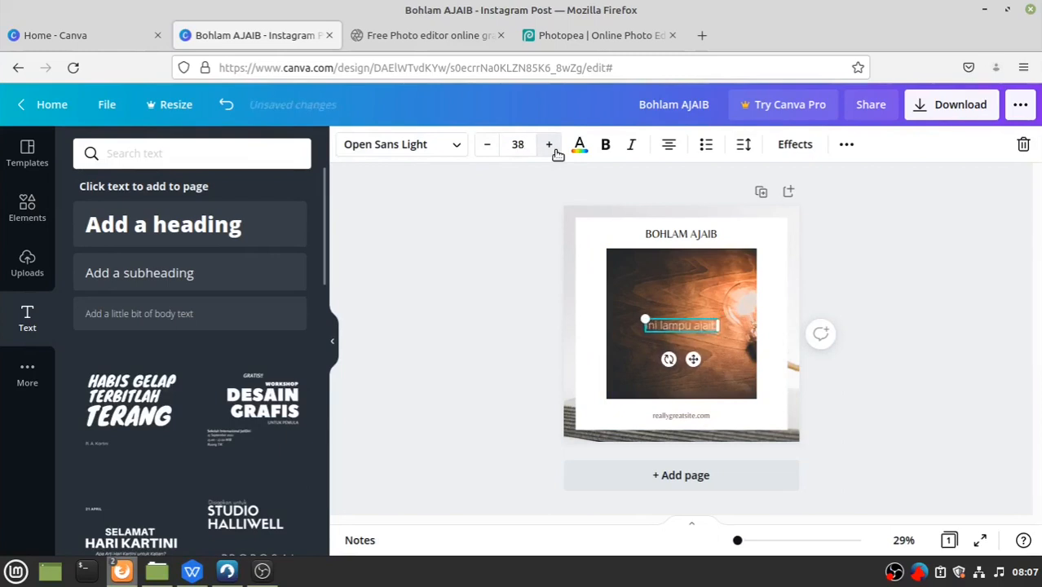
click(554, 151)
click(555, 151)
click(554, 152)
click(555, 151)
click(555, 152)
click(554, 152)
click(554, 151)
click(555, 152)
click(554, 152)
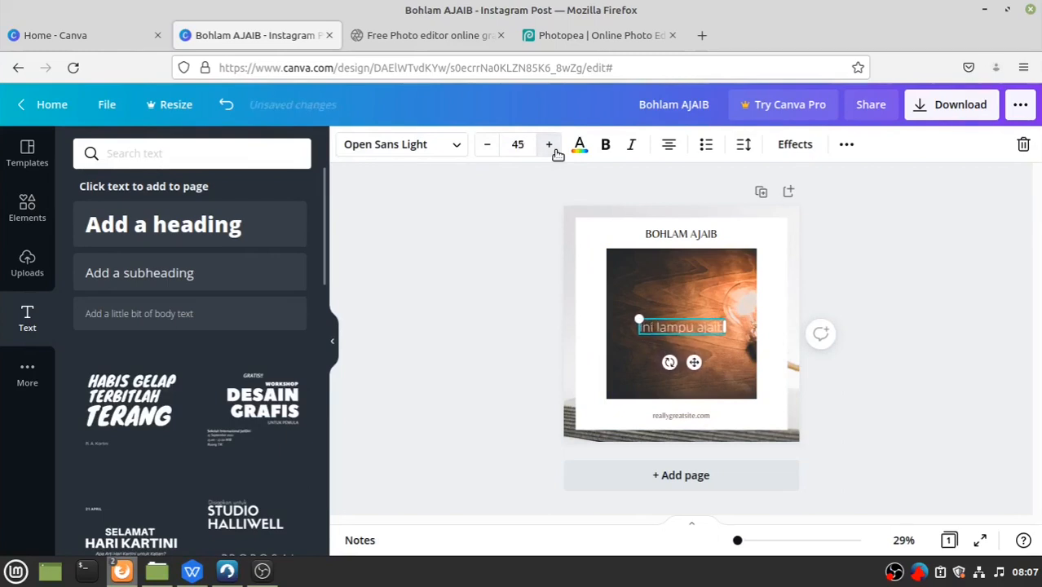
click(554, 152)
click(554, 151)
click(554, 152)
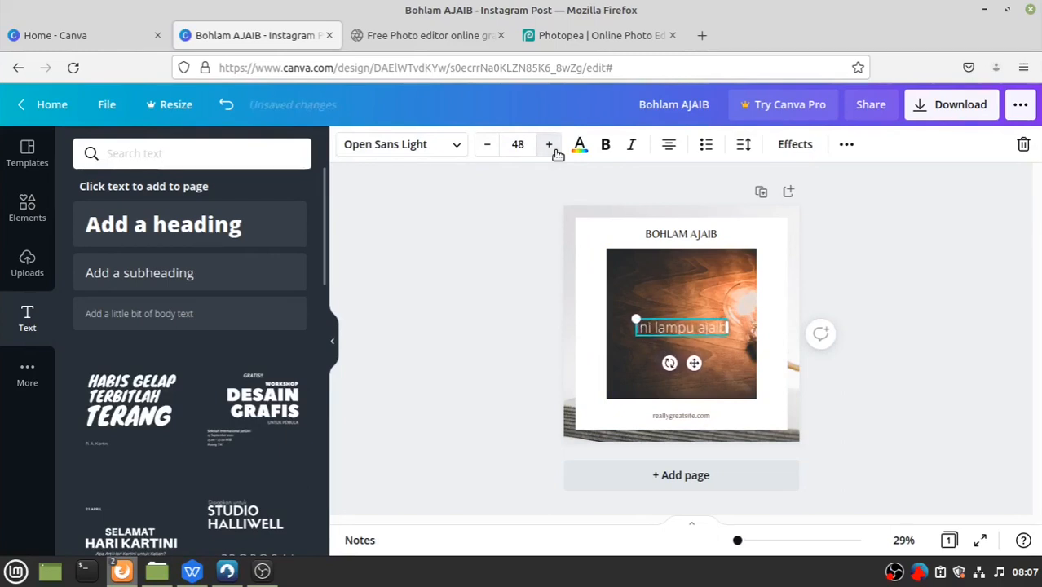
click(606, 145)
click(476, 300)
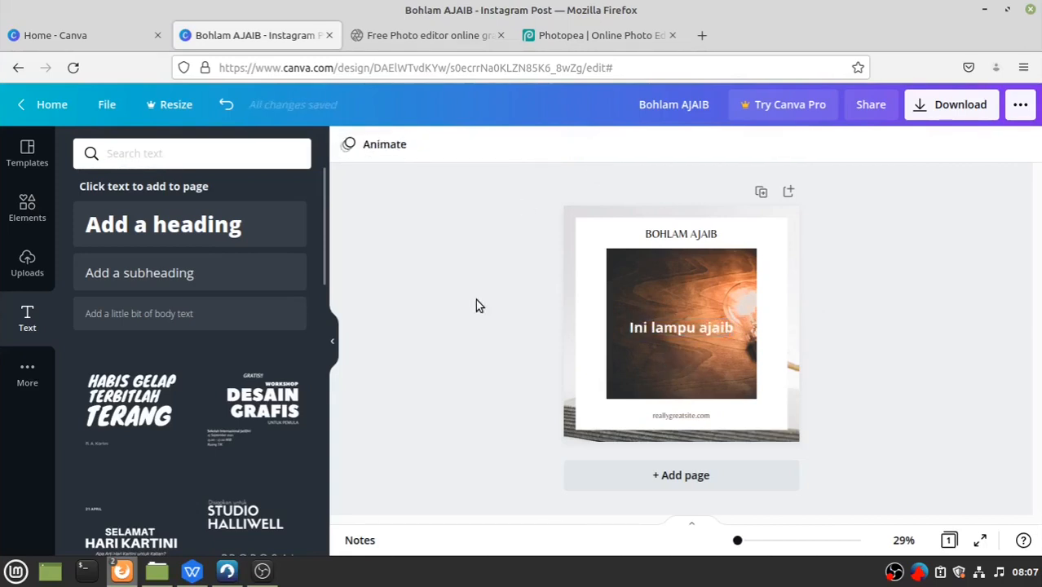
Replace the design's background with the free pink and purple pastel watercolour photo from the Background photo category
click(579, 444)
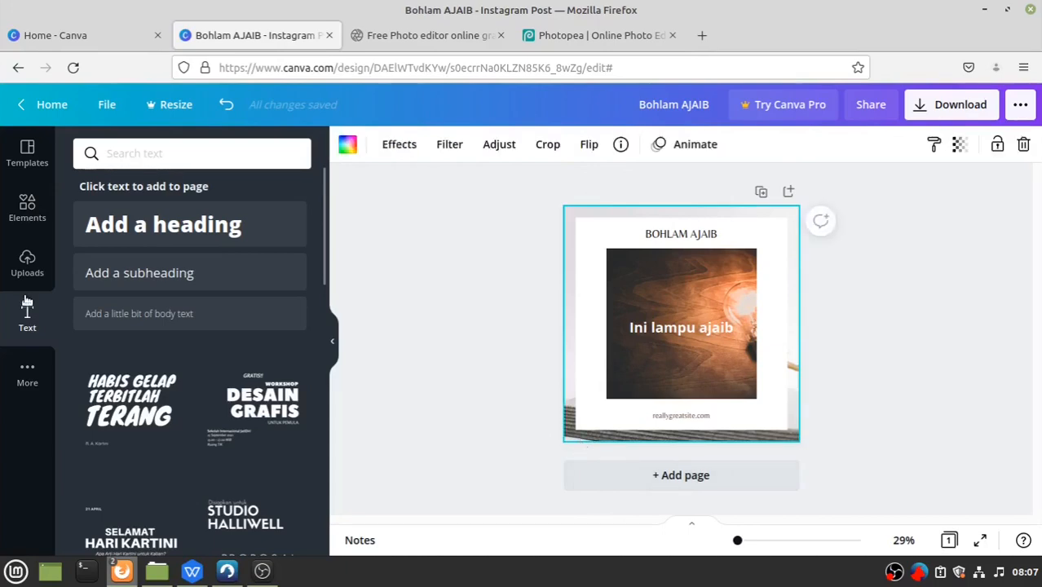
click(30, 373)
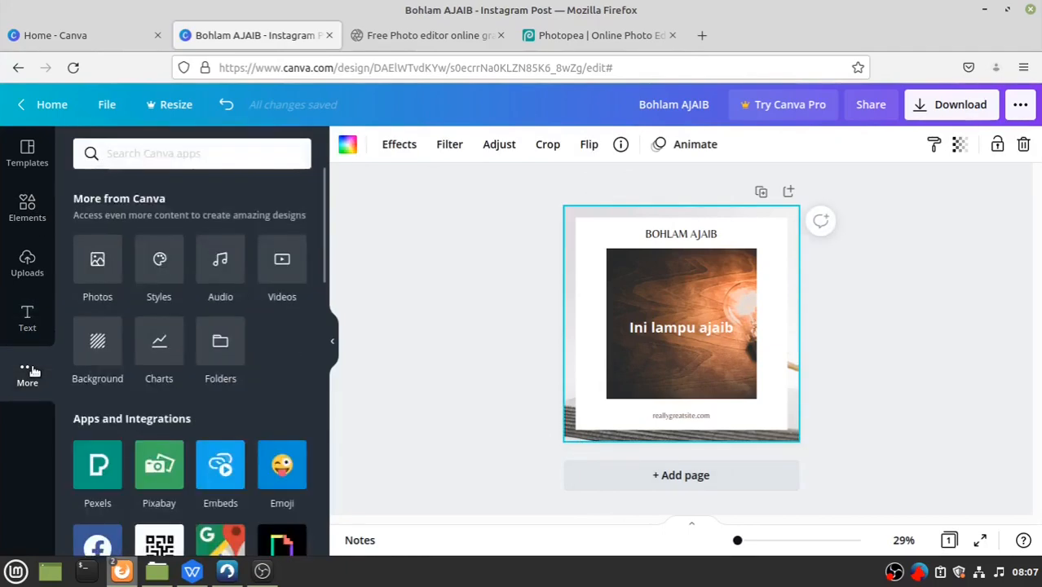
click(97, 263)
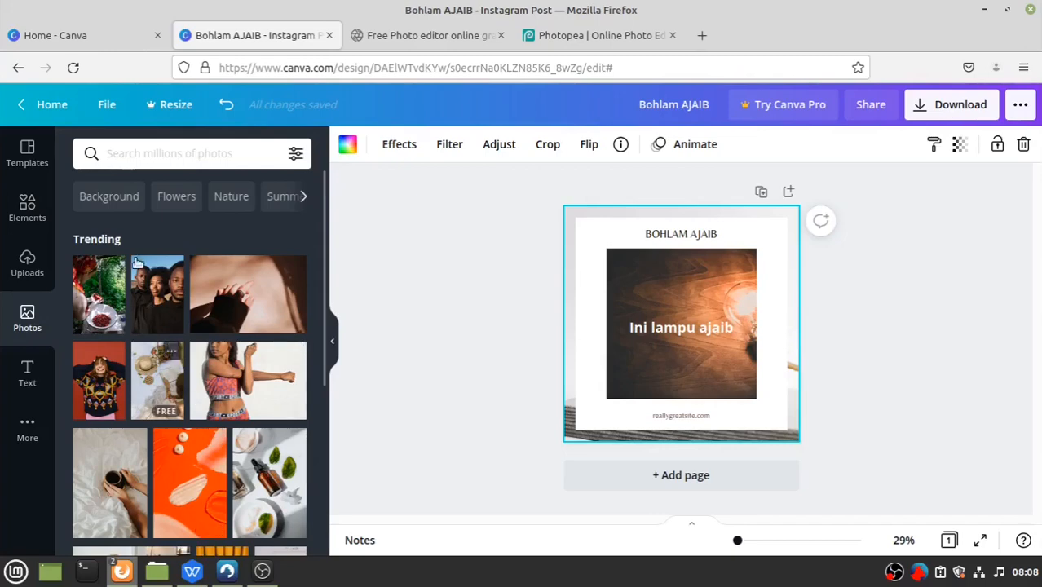
click(107, 196)
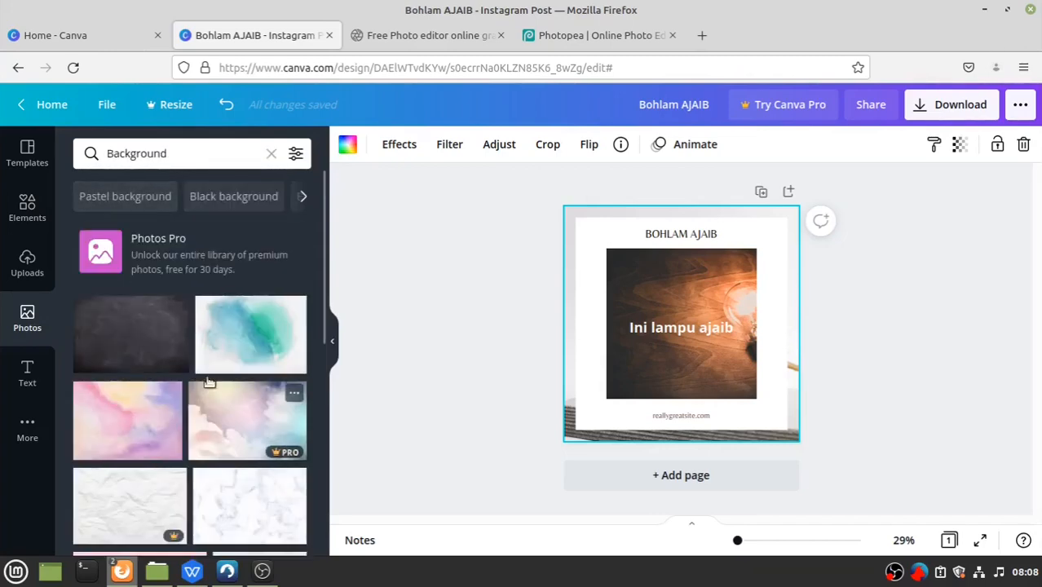
click(128, 422)
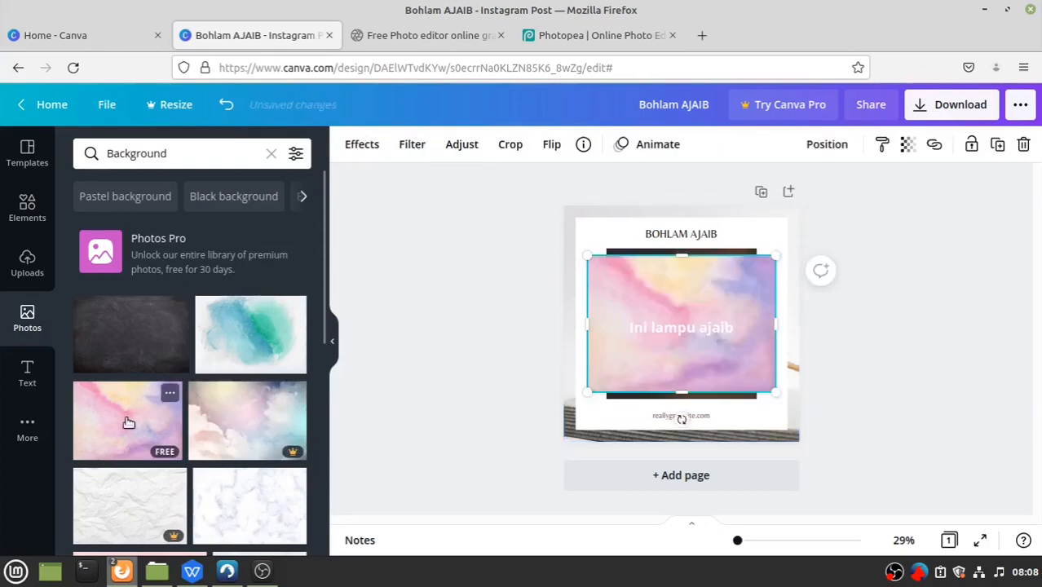
right_click(719, 288)
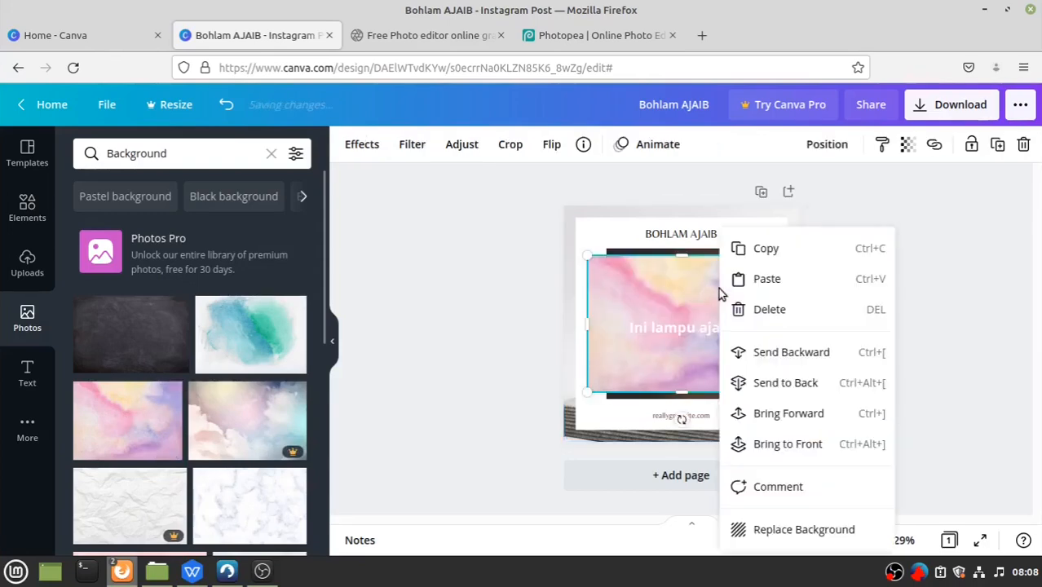
click(793, 531)
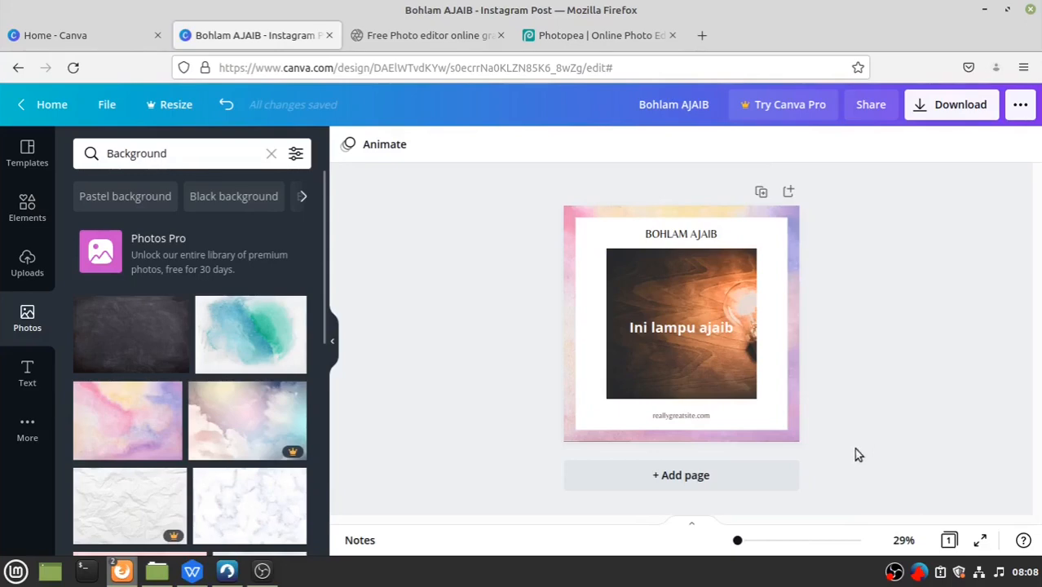
Download the design as a PNG, save the file to the computer and dismiss the sharing offer
click(949, 111)
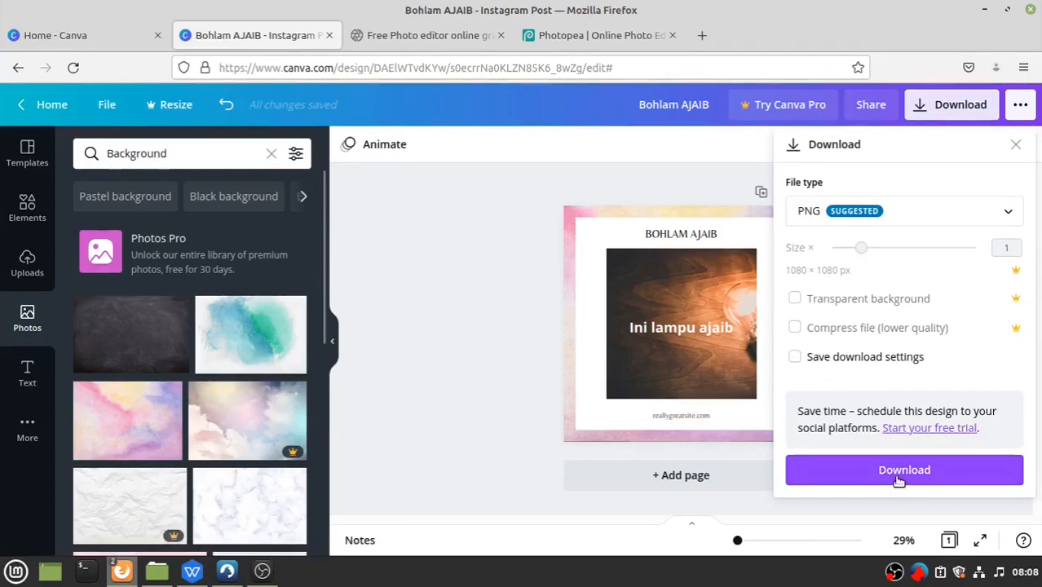
click(898, 480)
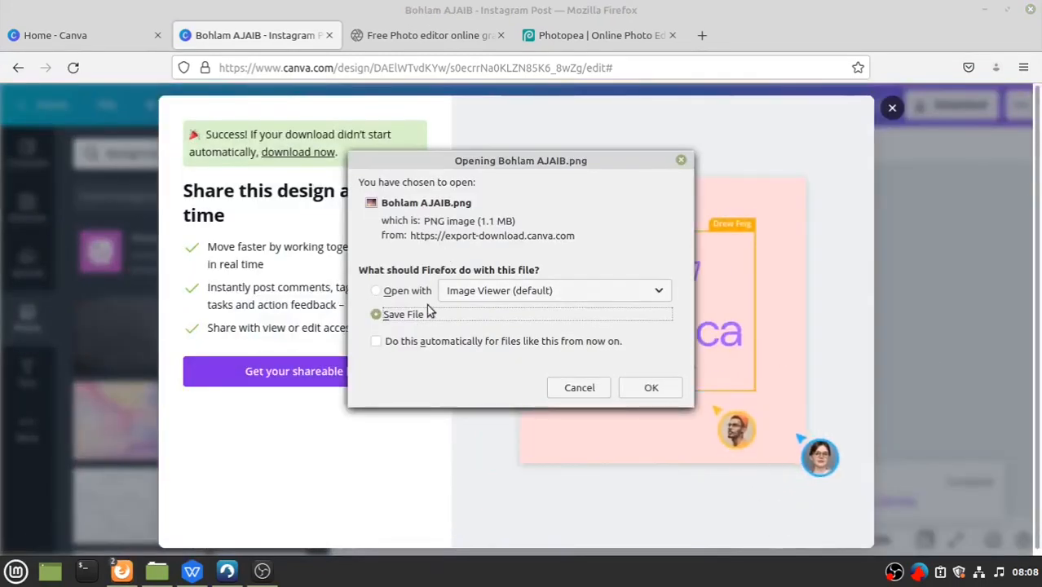
click(666, 389)
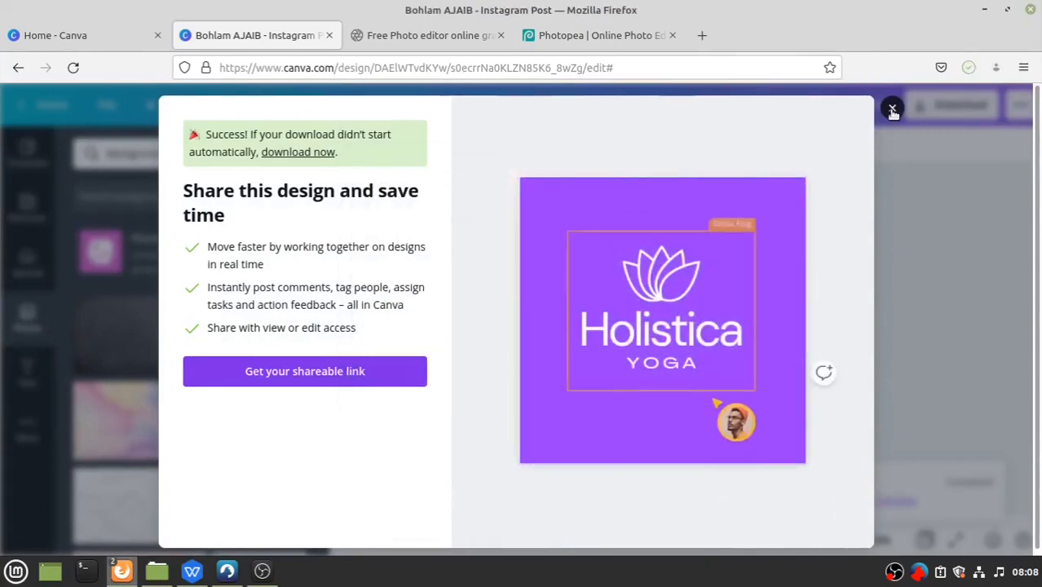
click(892, 109)
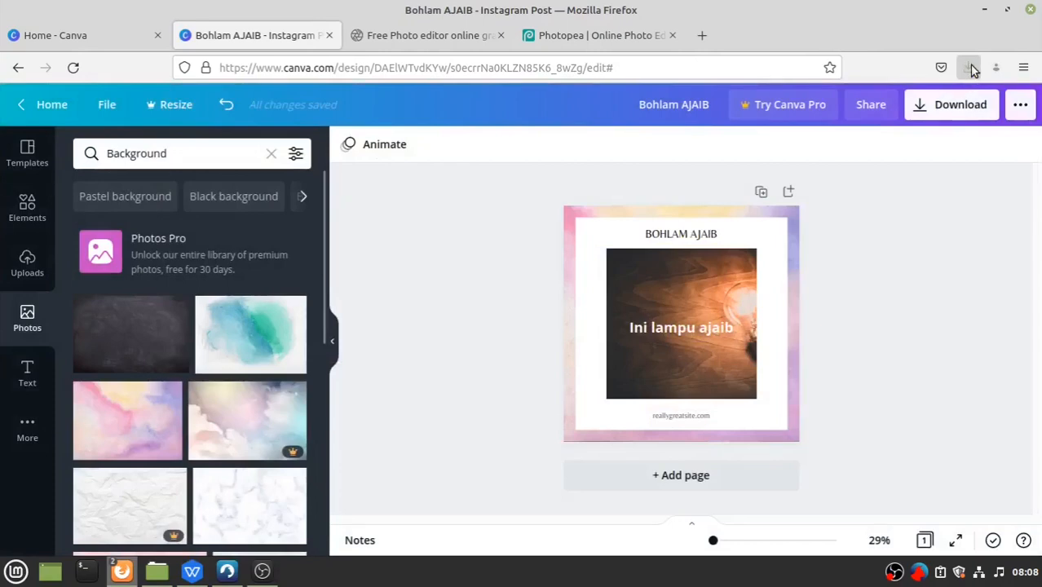
Open the downloaded Bohlam AJAIB.png to check the exported design, and close the image viewer
click(973, 70)
click(703, 108)
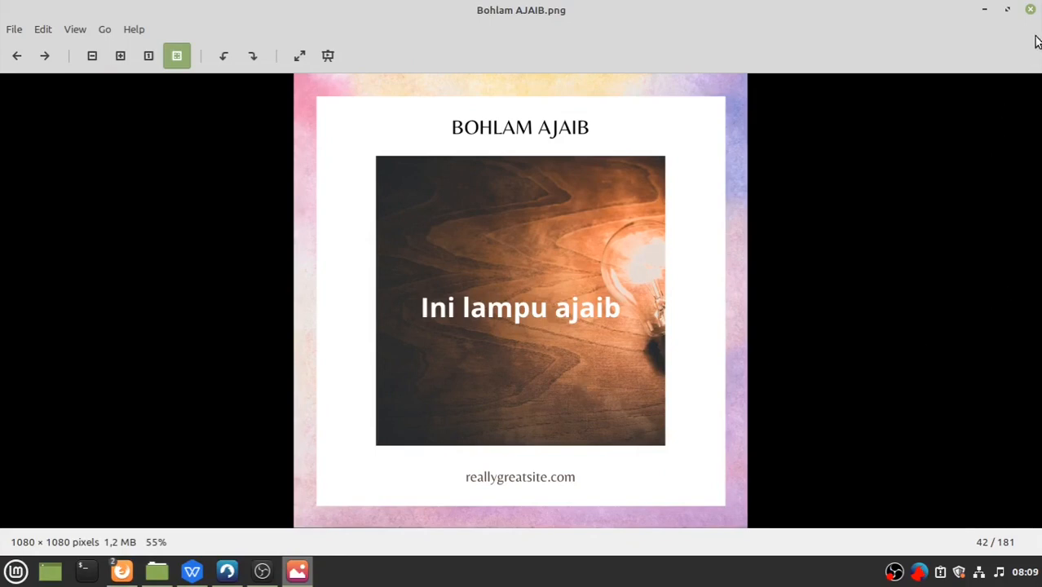
click(1030, 9)
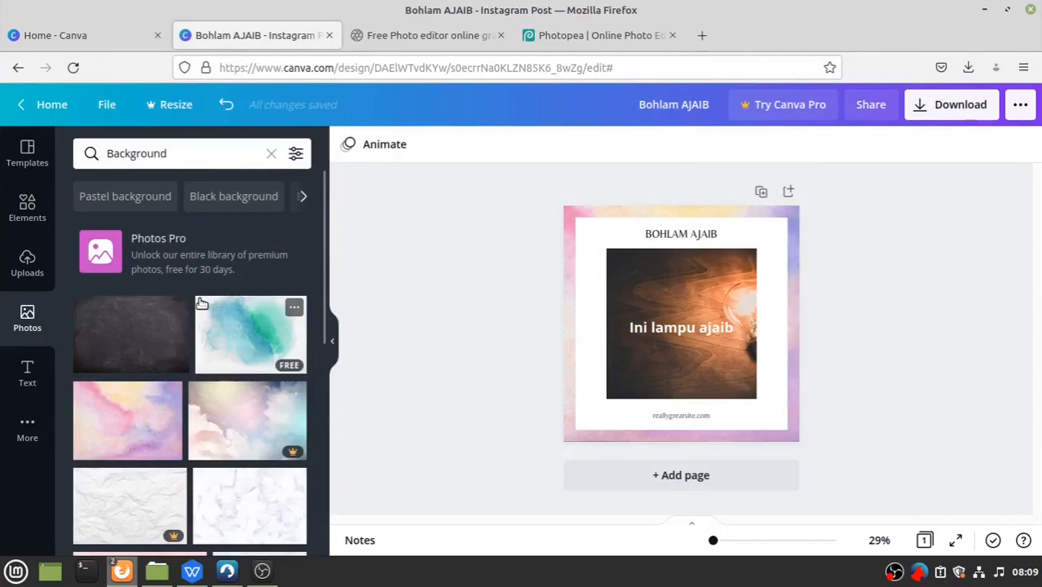
Browse the "product" template results and clear the template search
click(27, 428)
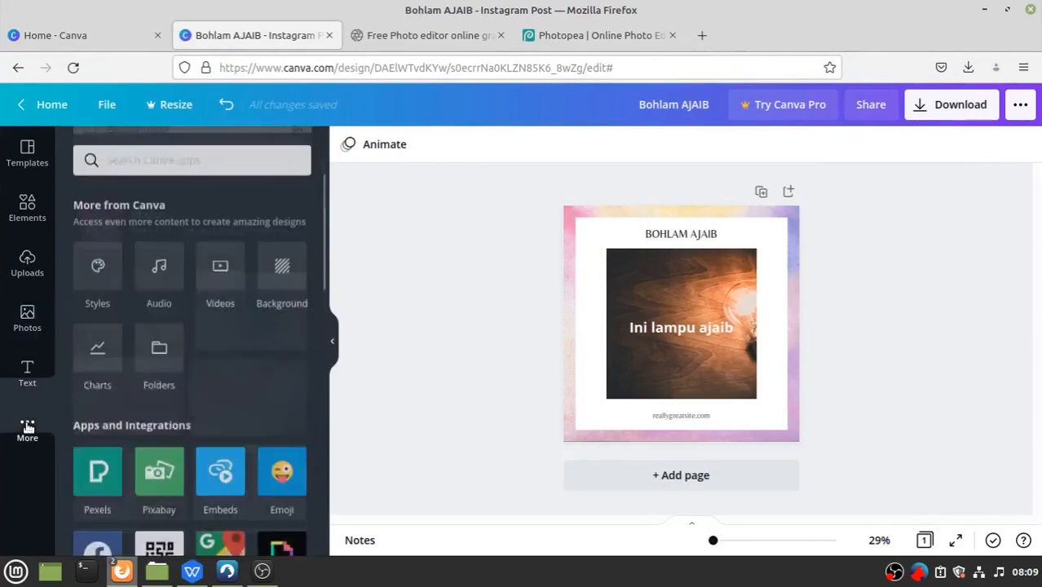
click(27, 155)
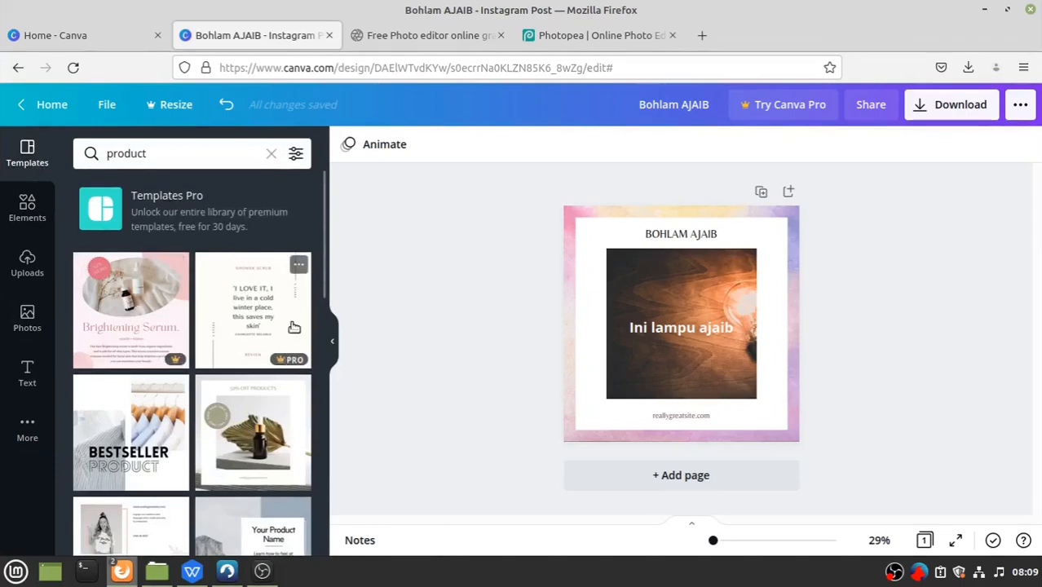
scroll(171, 430, down, 3)
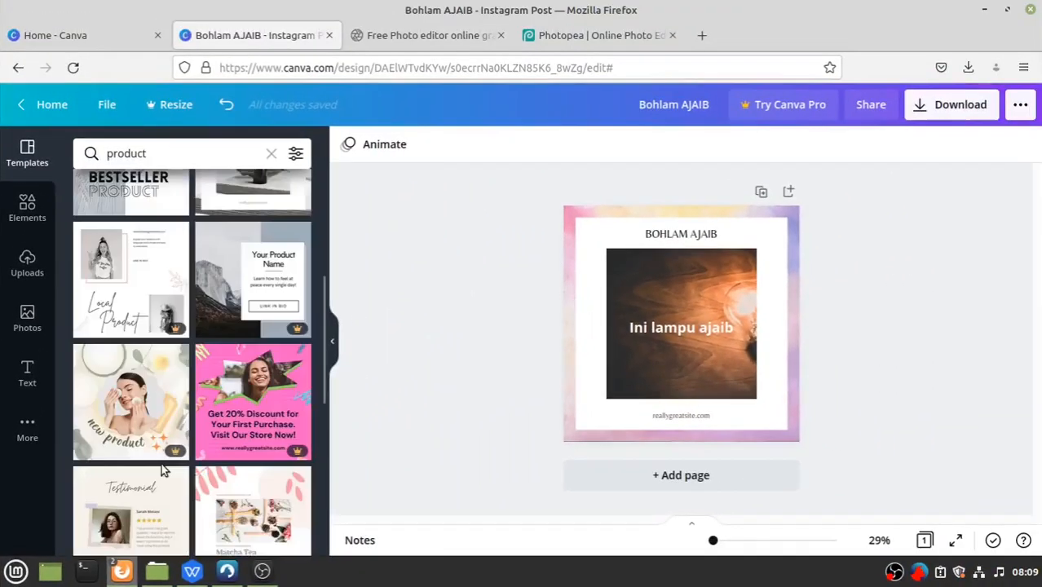
scroll(163, 464, down, 2)
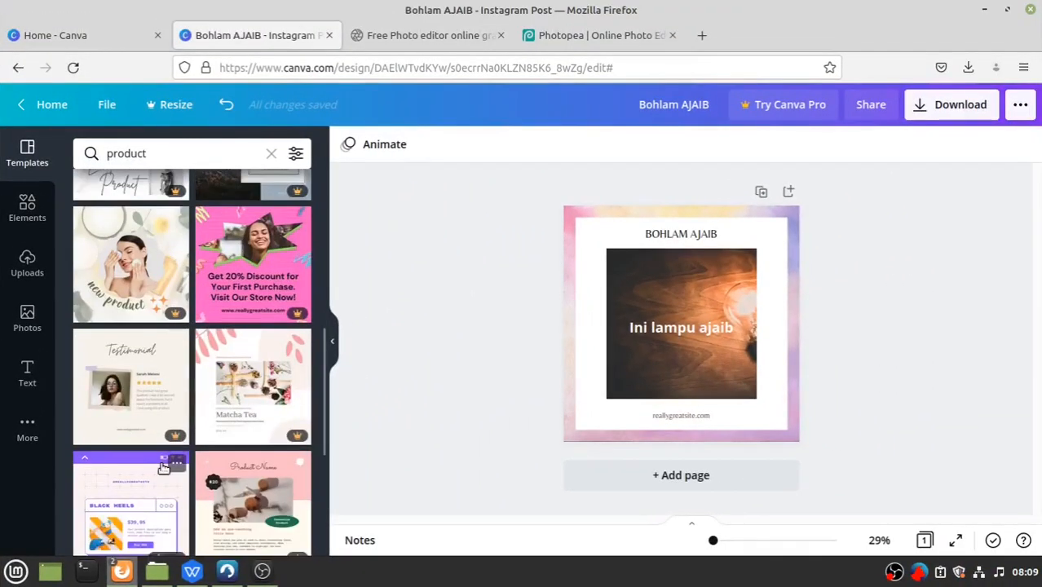
scroll(164, 467, up, 6)
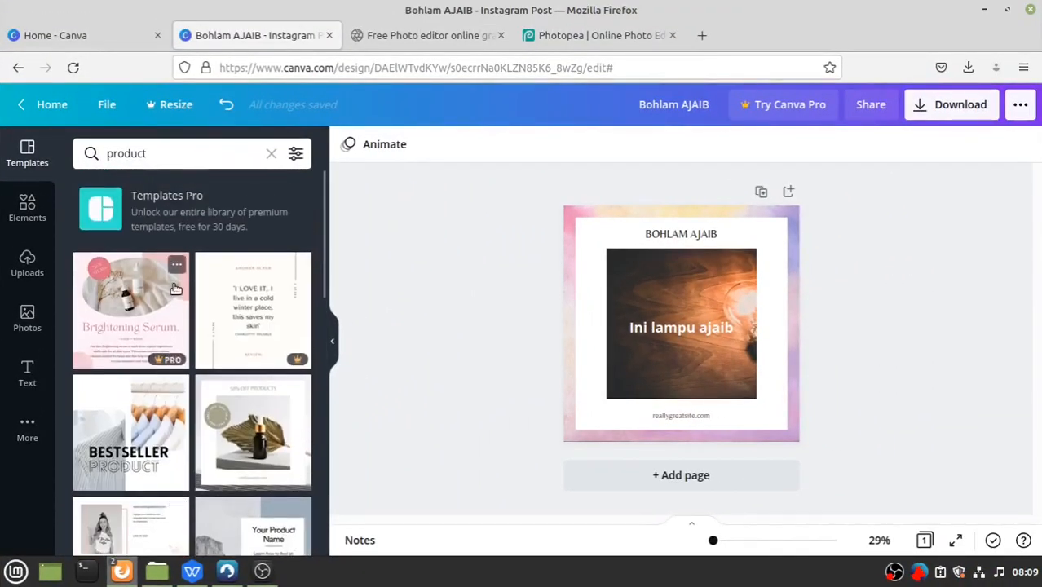
click(271, 153)
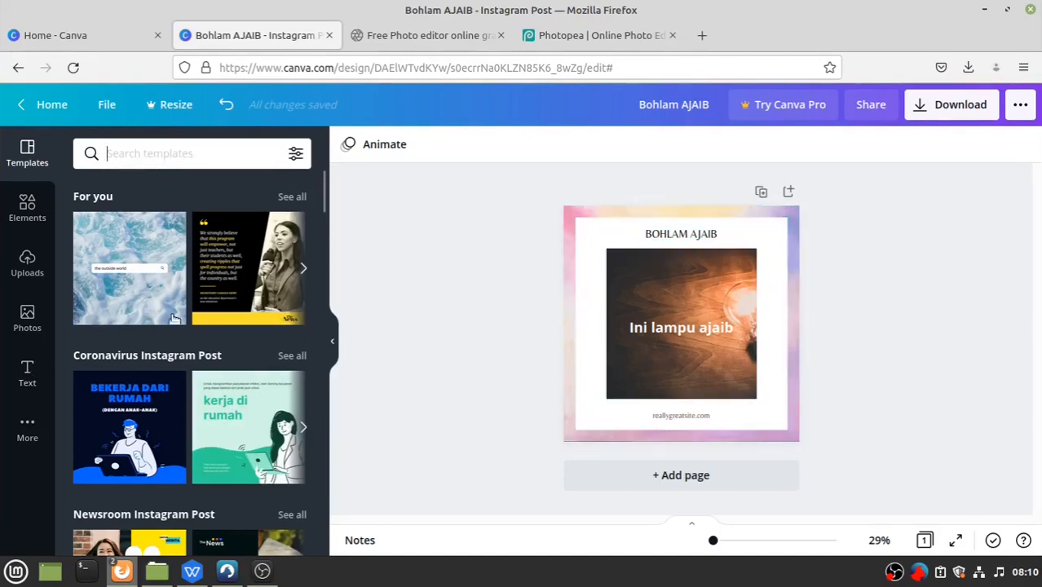
Add a circle shape, shrink it and place it over the lower-left edge of the light bulb photo, against the white frame's left edge
click(28, 205)
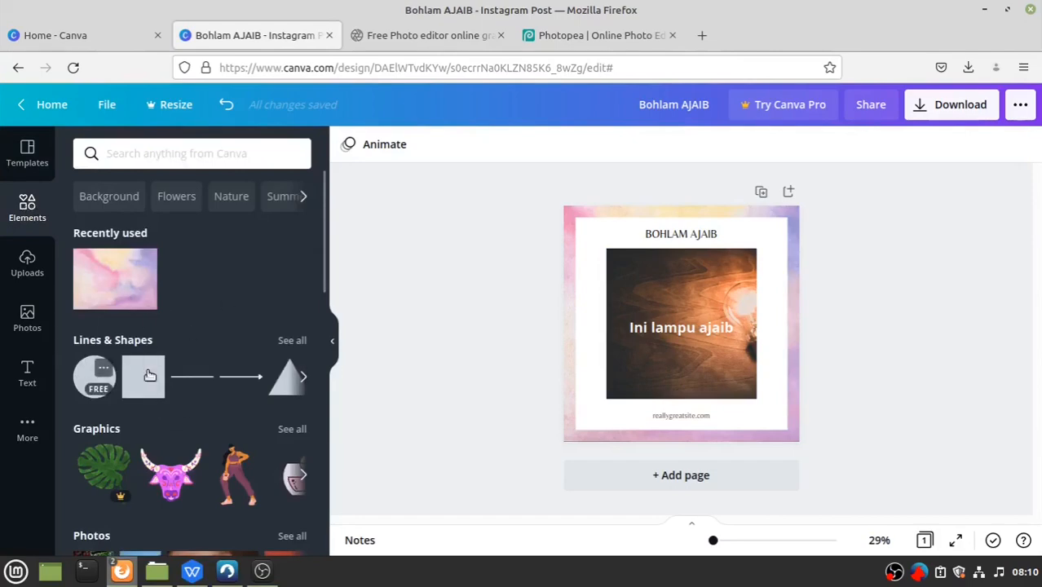
scroll(109, 375, down, 2)
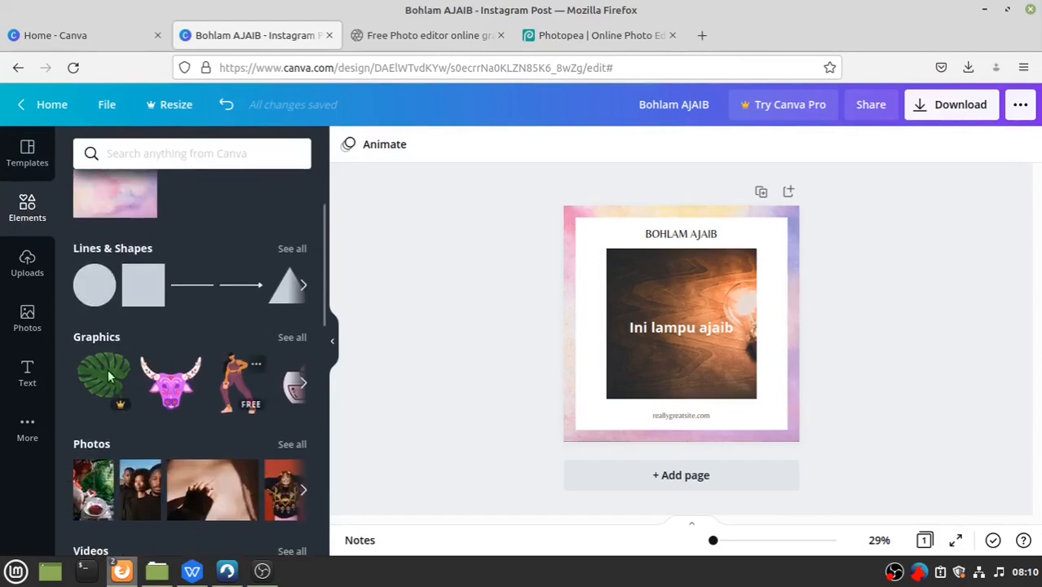
scroll(108, 375, down, 3)
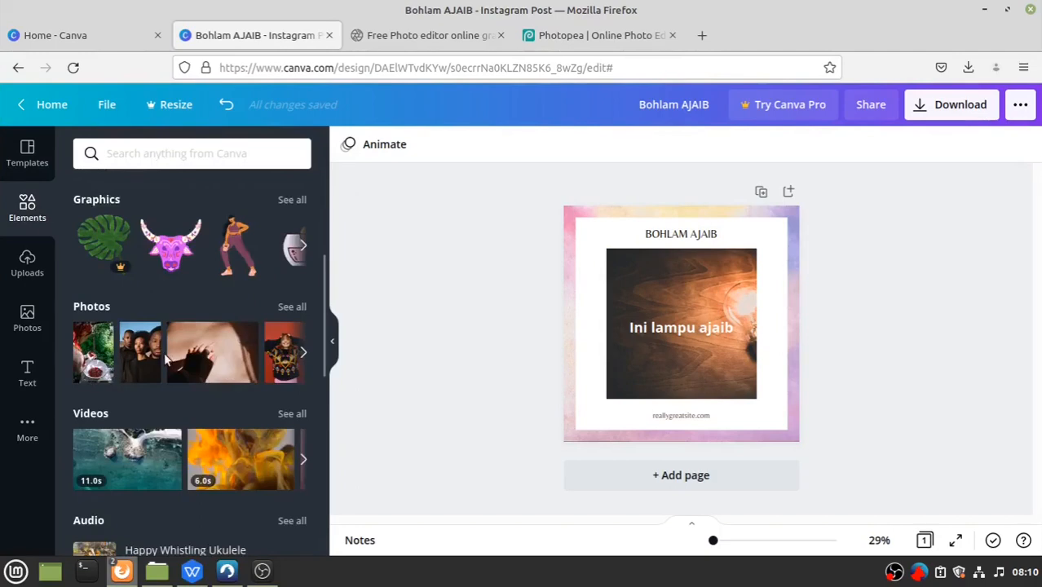
scroll(164, 352, down, 3)
scroll(163, 386, up, 8)
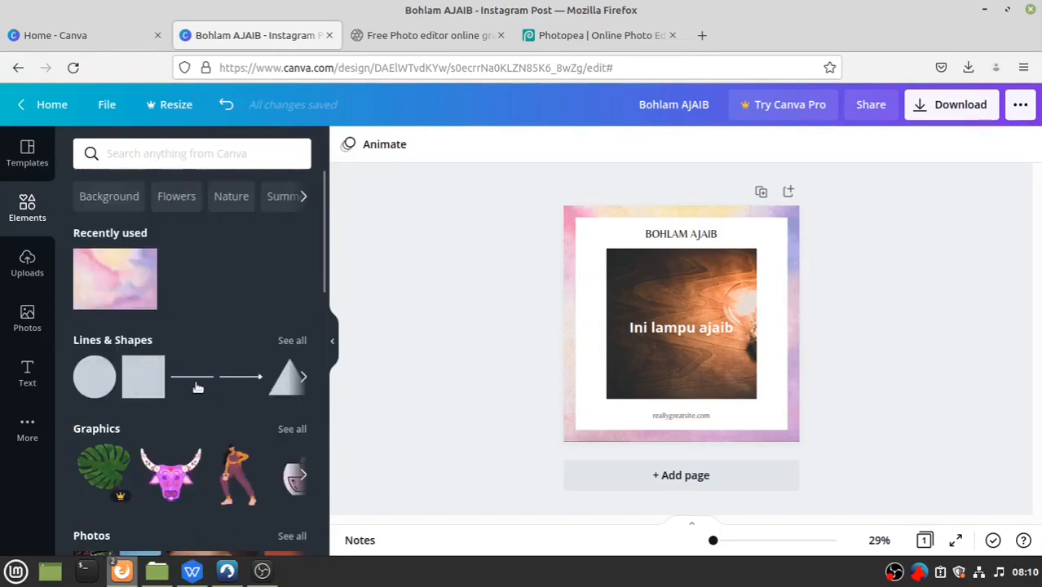
click(94, 378)
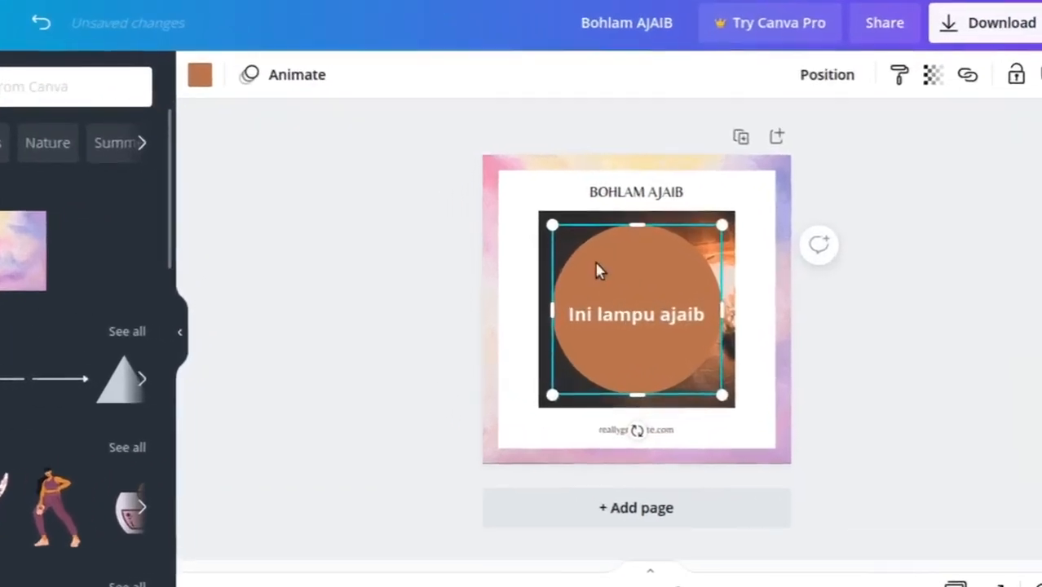
drag(651, 281, 604, 276)
drag(456, 213, 457, 214)
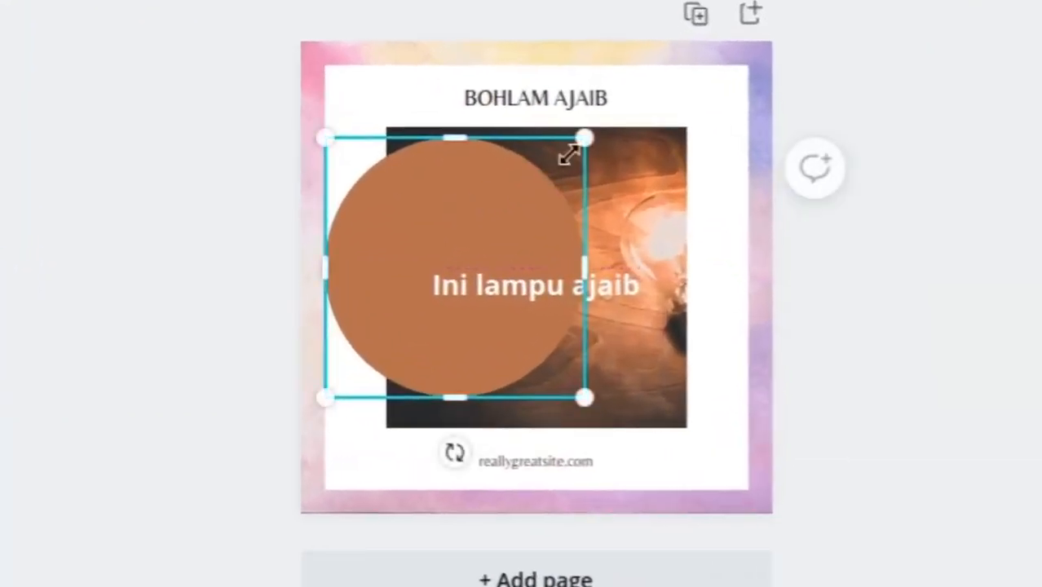
drag(585, 137, 404, 247)
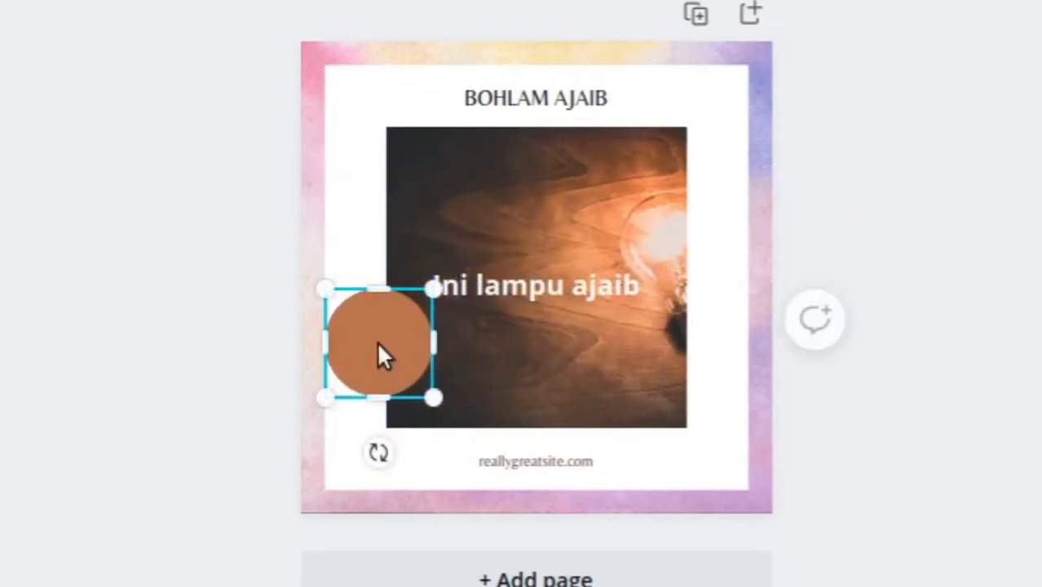
drag(384, 353, 378, 368)
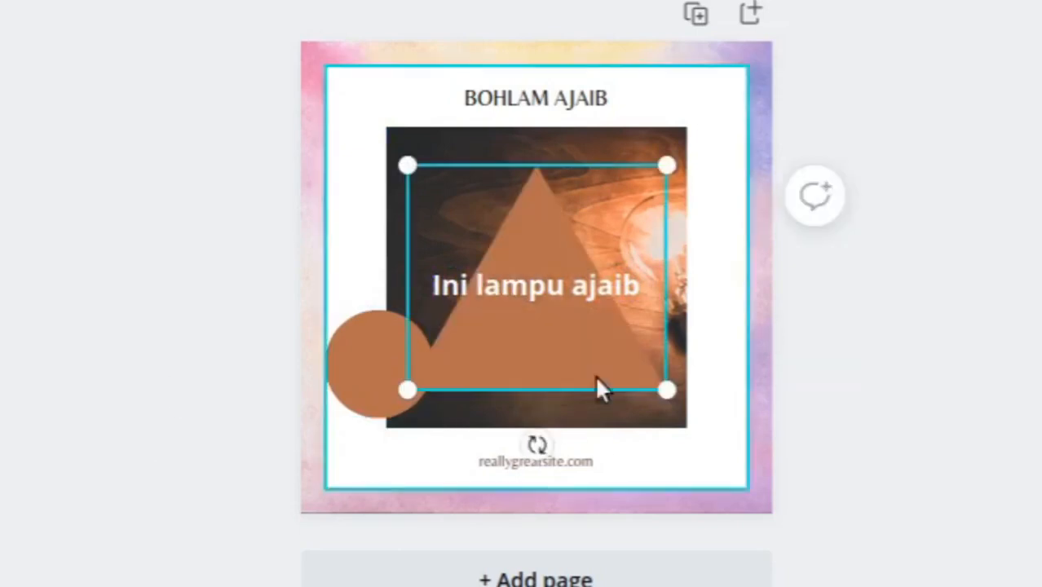
Add a triangle shape, shrink it and place it in the white frame's upper-right corner, overlapping the photo's corner
drag(545, 225, 633, 122)
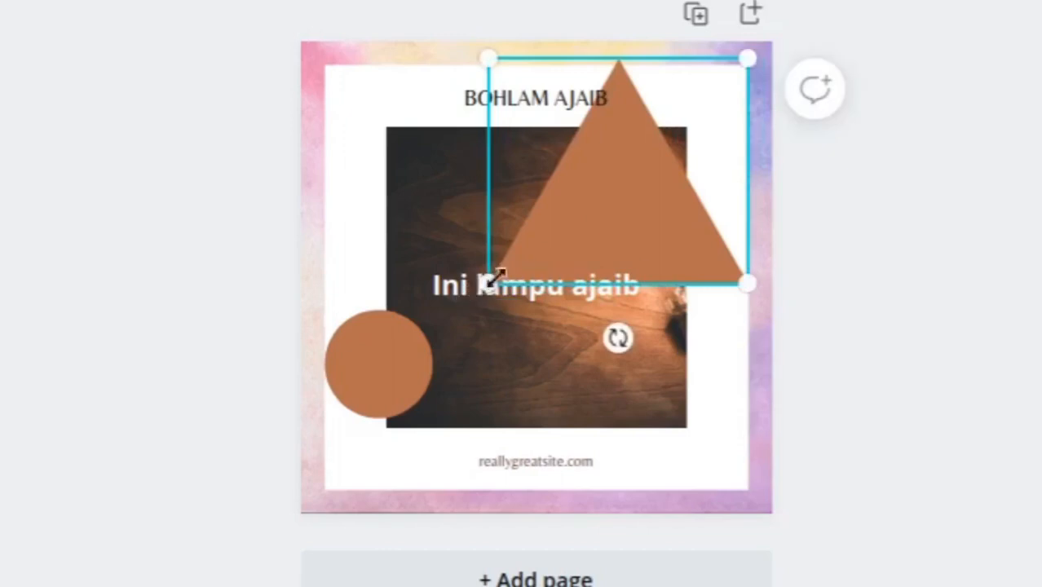
drag(482, 282, 640, 195)
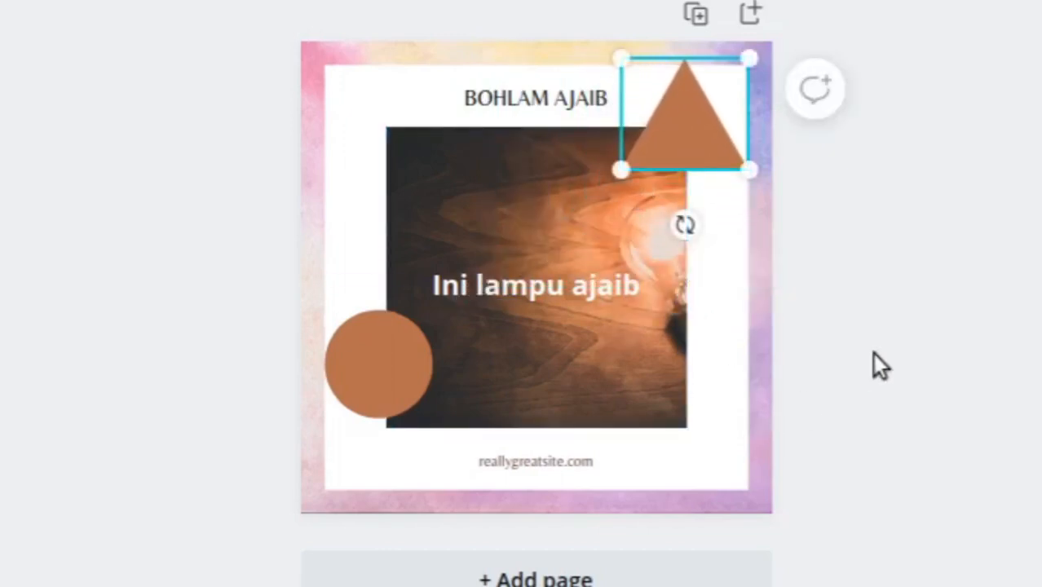
click(954, 353)
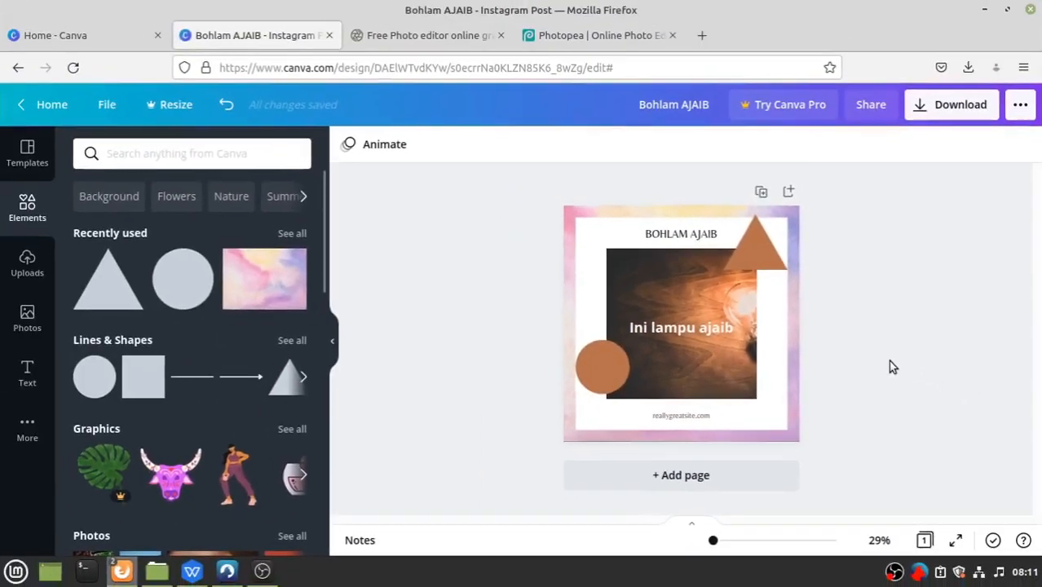
Add the free pink-to-yellow gradient brush graphic, shrink it and place it over the photo's lower-right corner
click(296, 430)
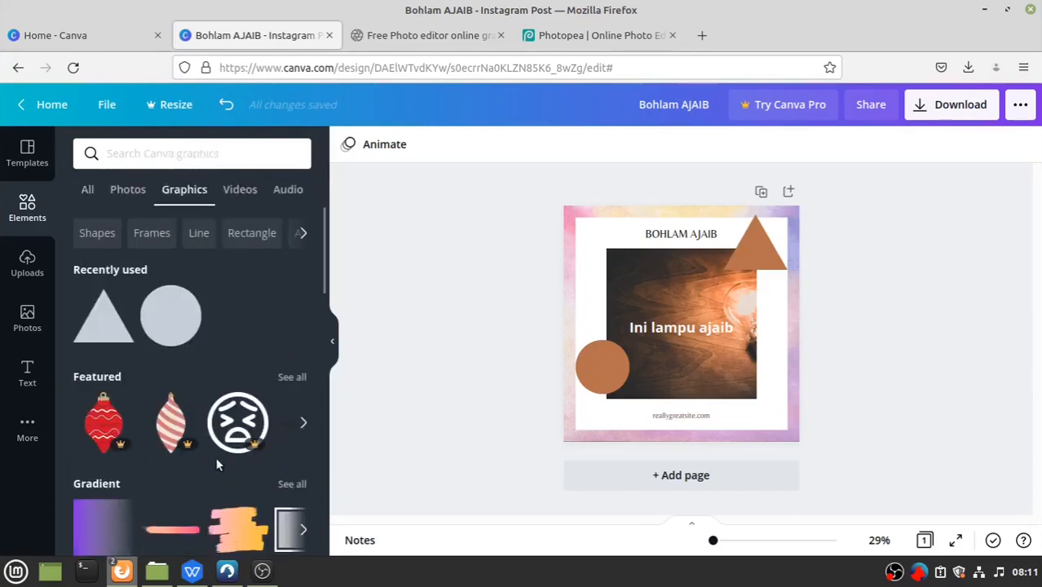
scroll(222, 457, down, 3)
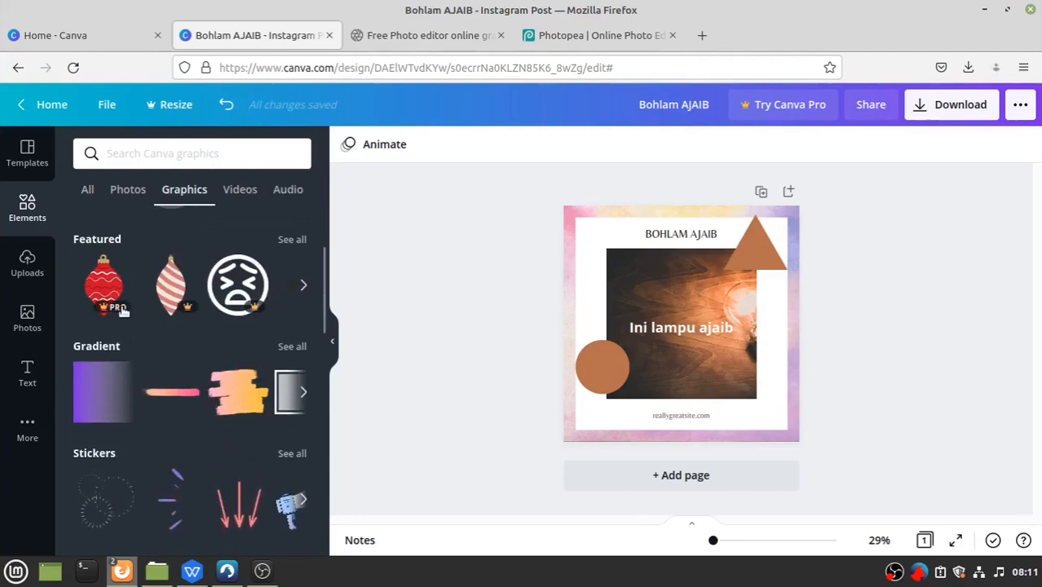
mouse_move(121, 313)
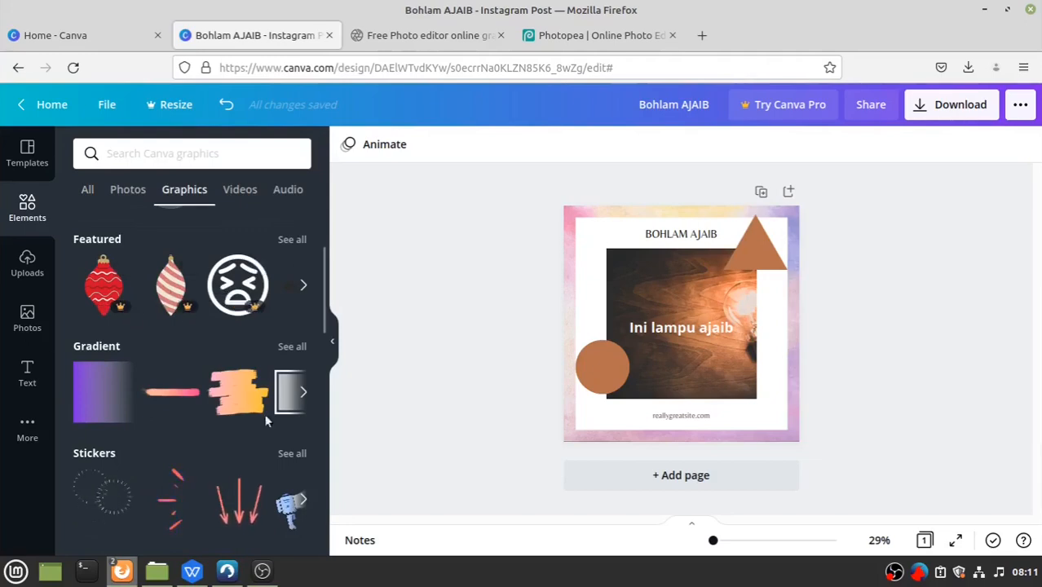
click(226, 391)
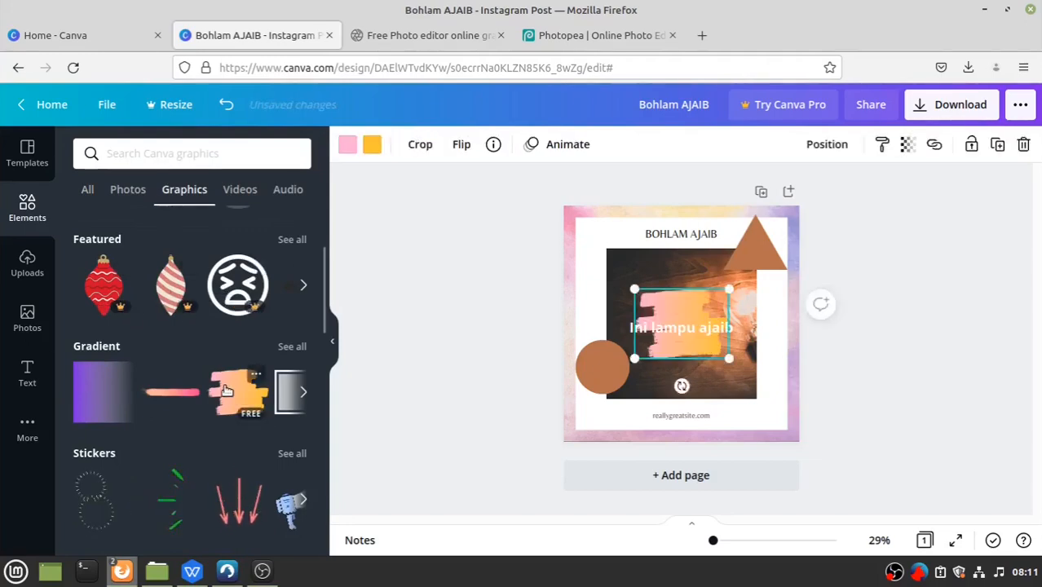
mouse_move(671, 309)
mouse_down()
mouse_move(739, 380)
mouse_move(749, 412)
mouse_move(742, 399)
mouse_up()
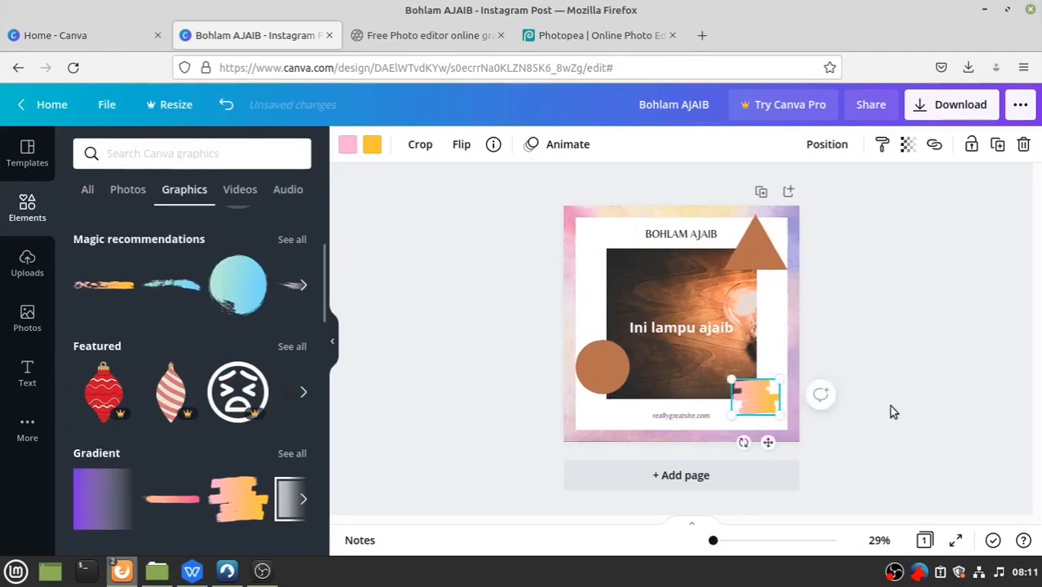
Deselect the brush graphic and look at the video and audio elements
click(892, 412)
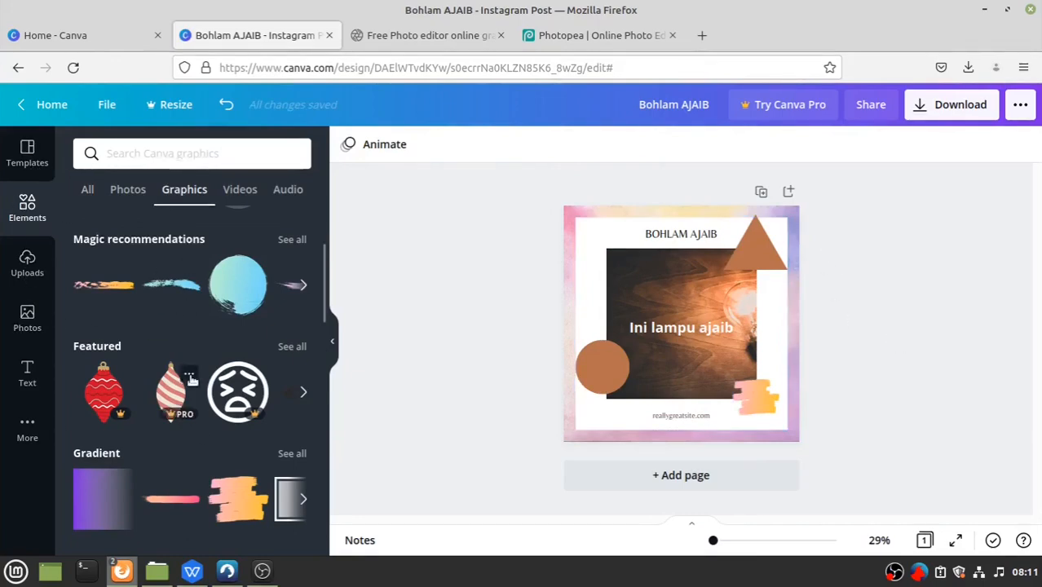
click(239, 190)
click(283, 191)
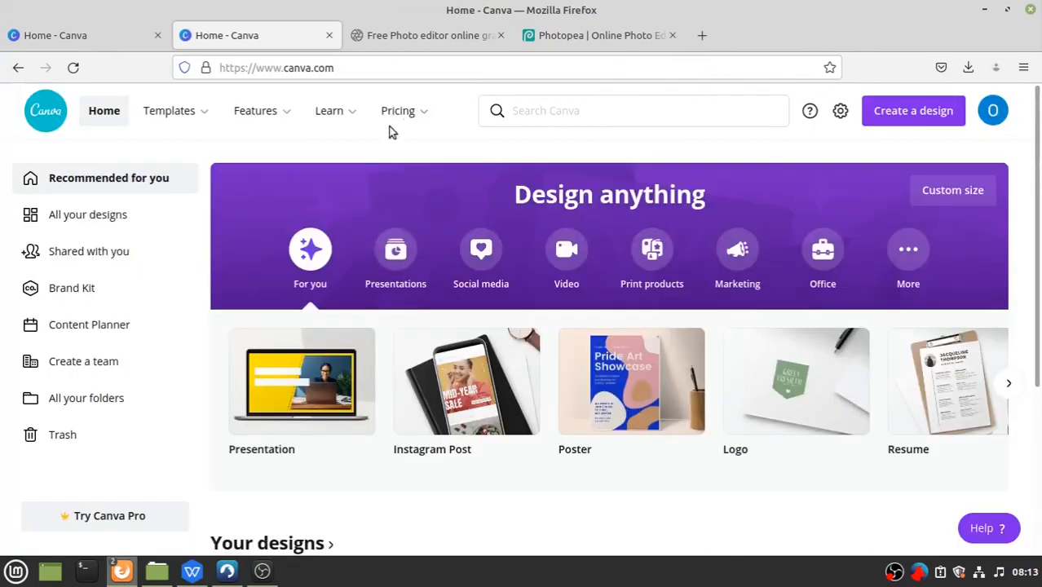
Switch to the Pixlr site, examine its Pixlr E and Pixlr X editor options, and switch to Photopea
click(400, 38)
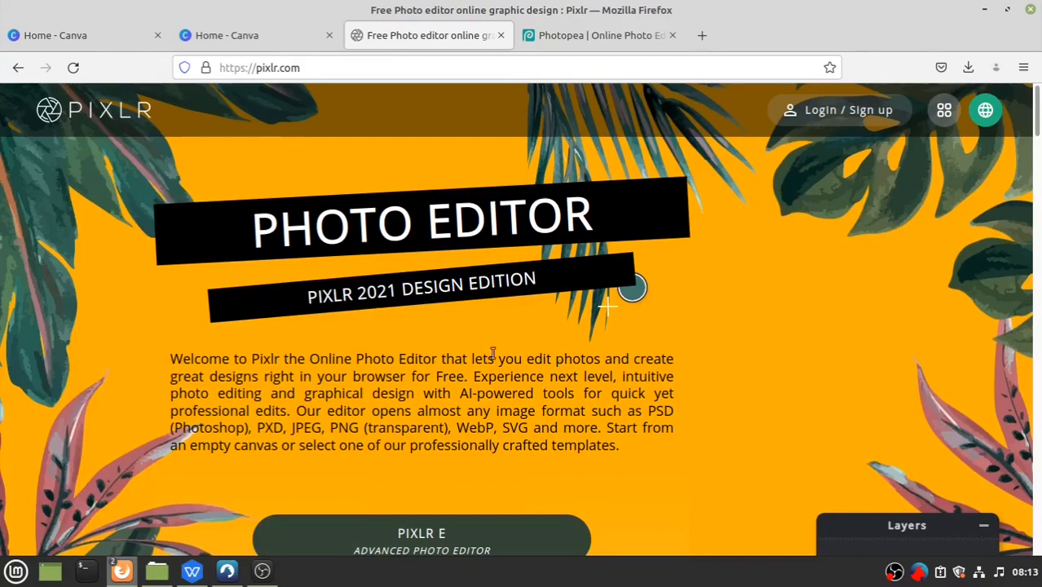
scroll(556, 360, down, 4)
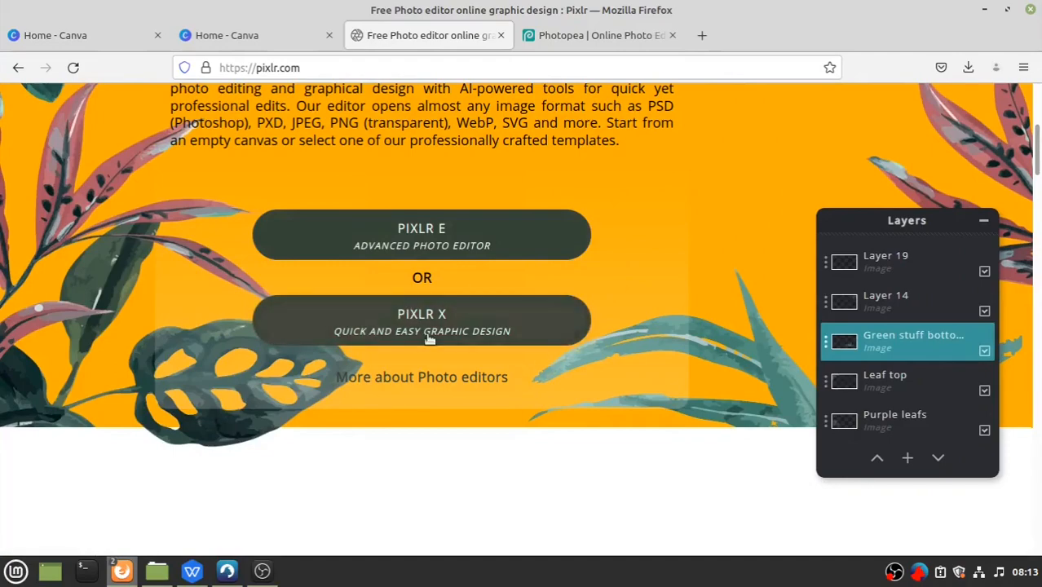
scroll(523, 298, up, 3)
scroll(524, 299, up, 1)
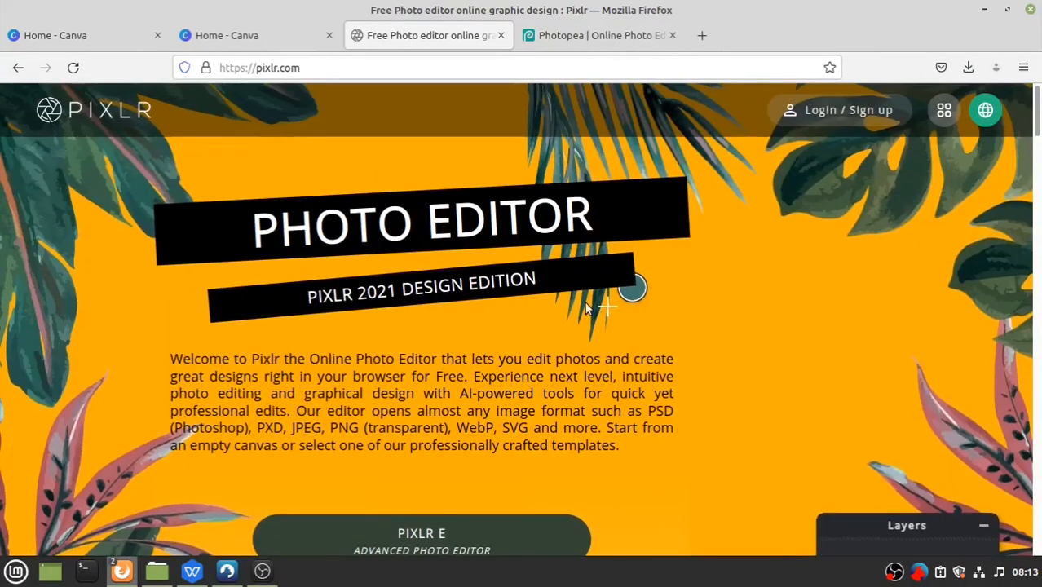
click(577, 37)
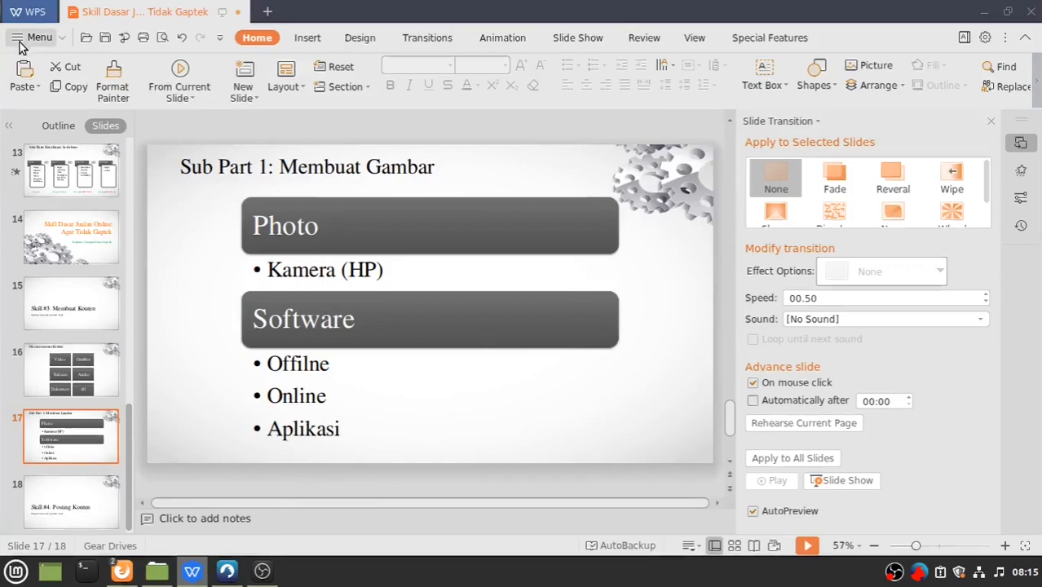
Create a new presentation in WPS Presentation and give its slide the Blank layout
click(22, 39)
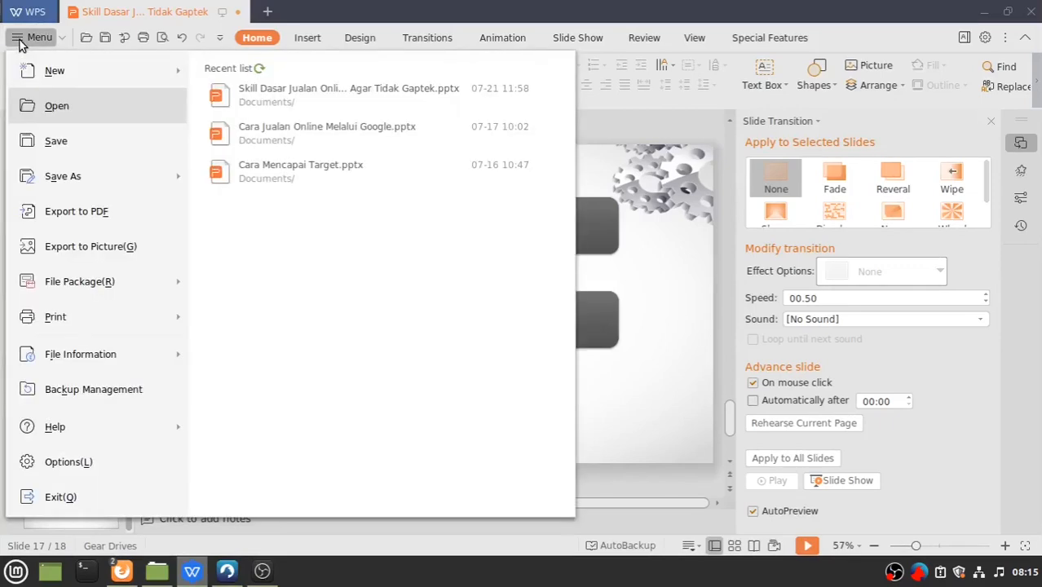
click(49, 72)
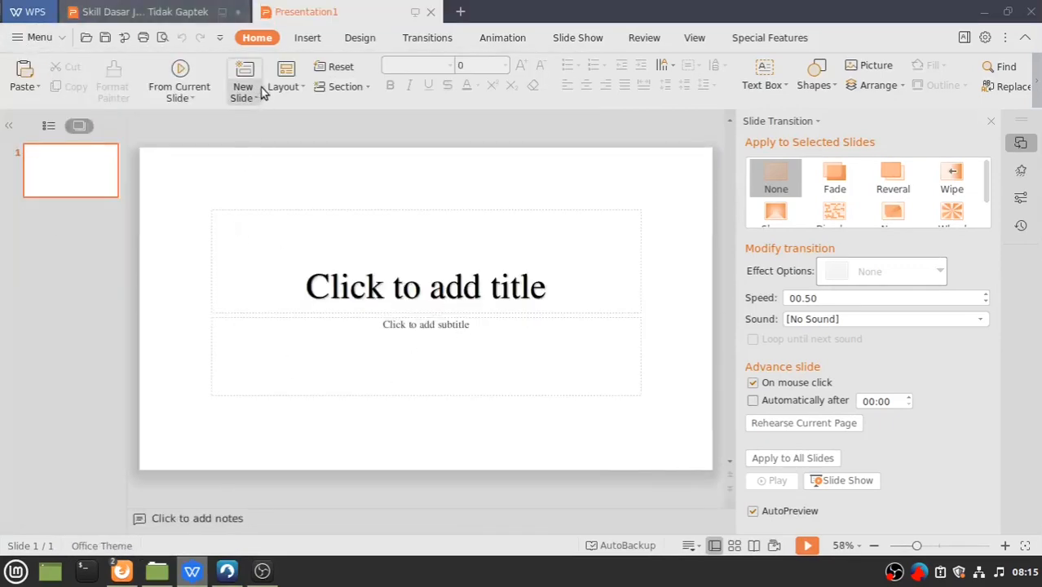
click(291, 86)
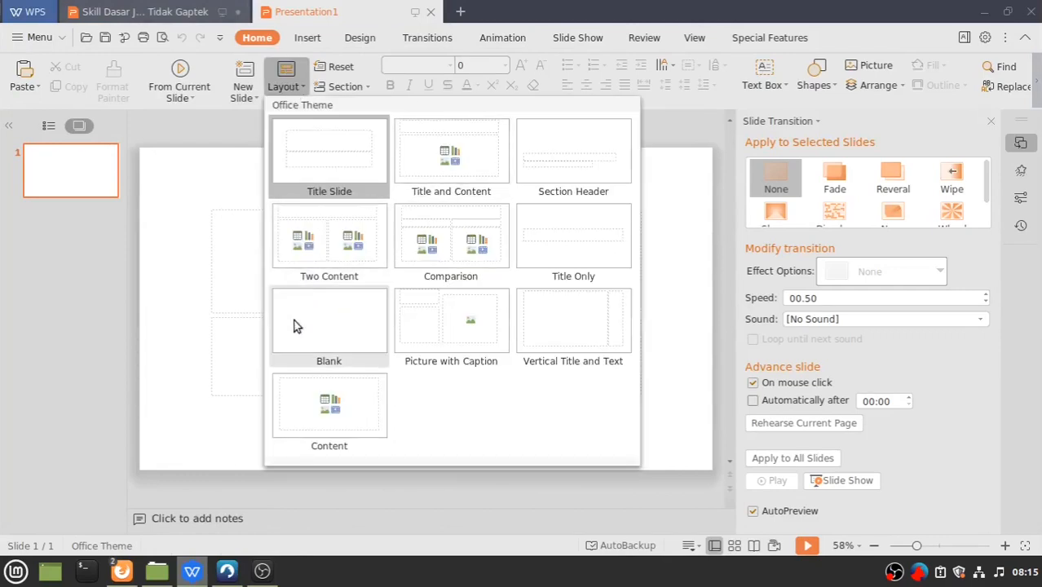
click(342, 308)
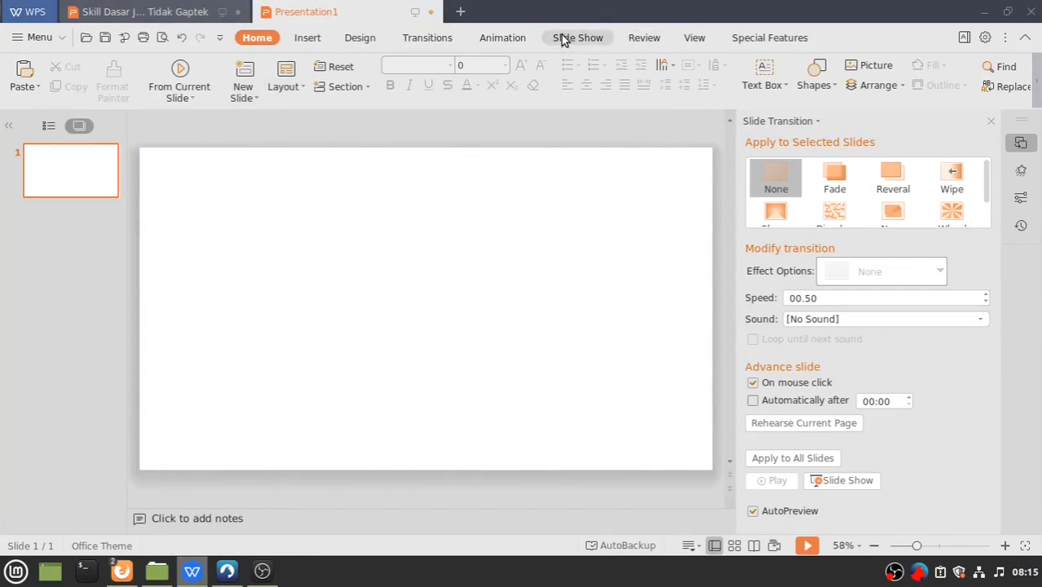
Set a custom square slide size of 11,69 by 11,69 inch, using Maximize to scale the content
click(359, 38)
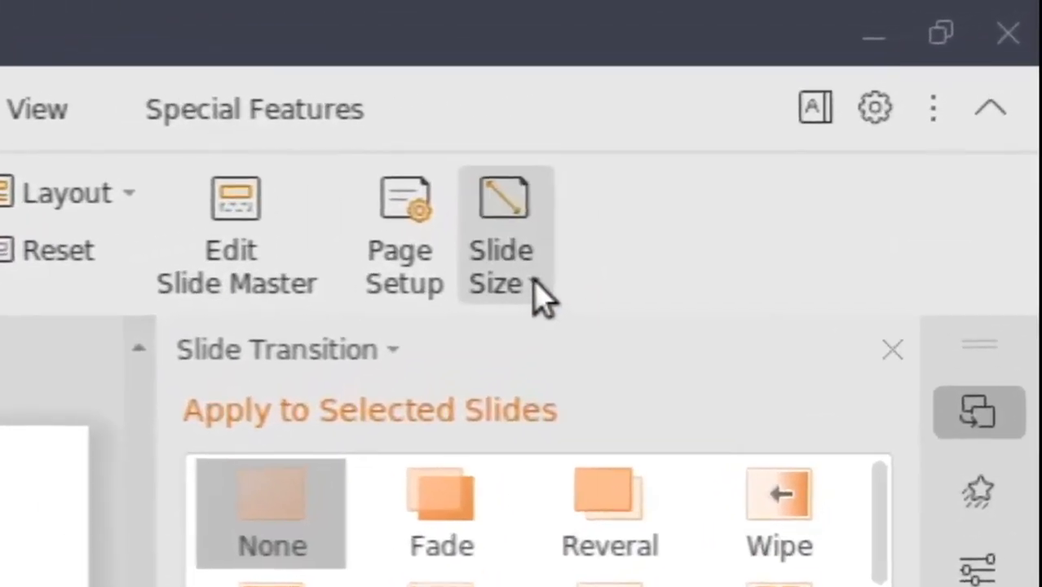
click(648, 213)
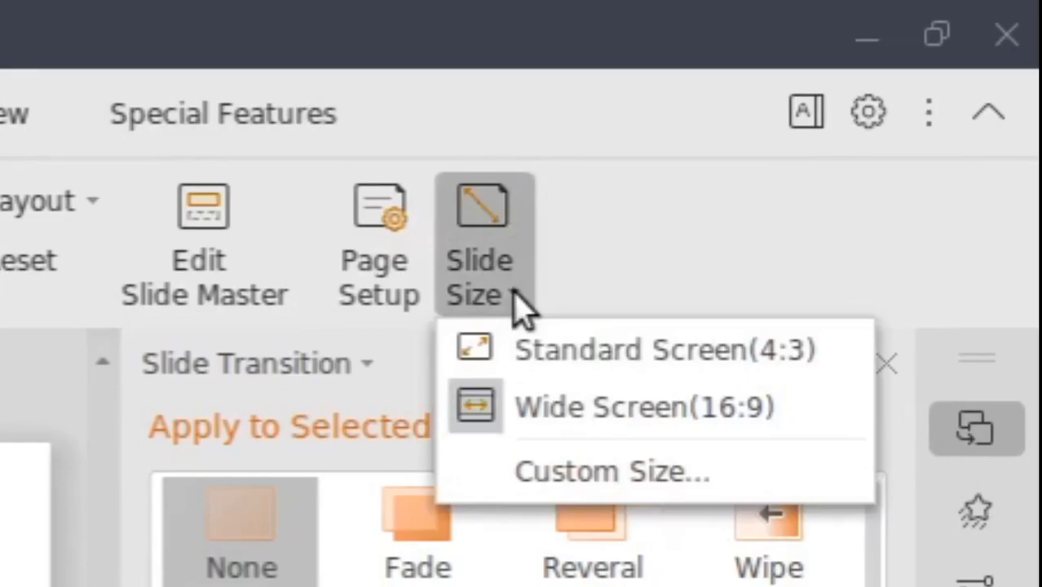
click(628, 471)
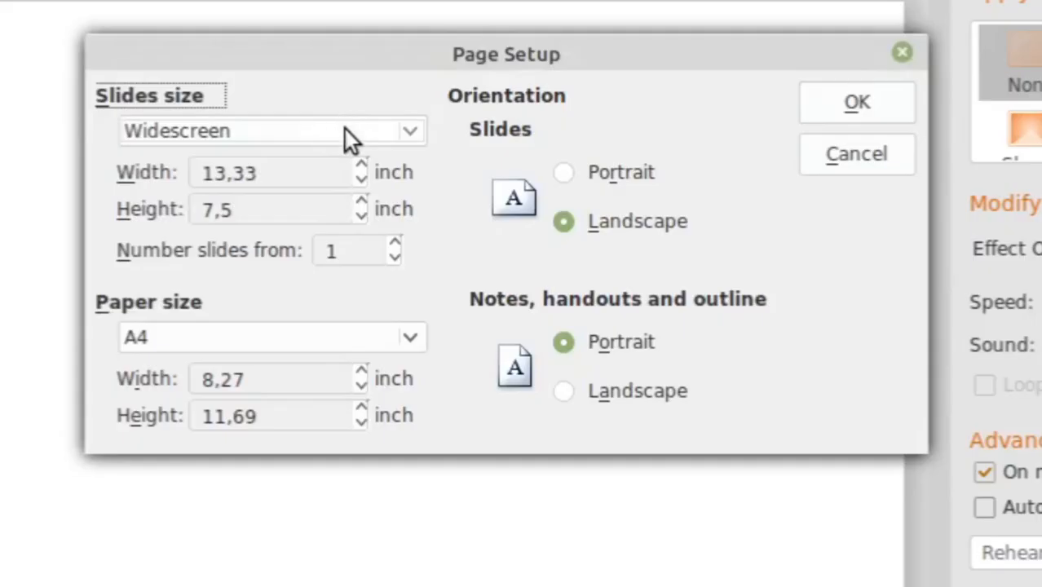
click(344, 130)
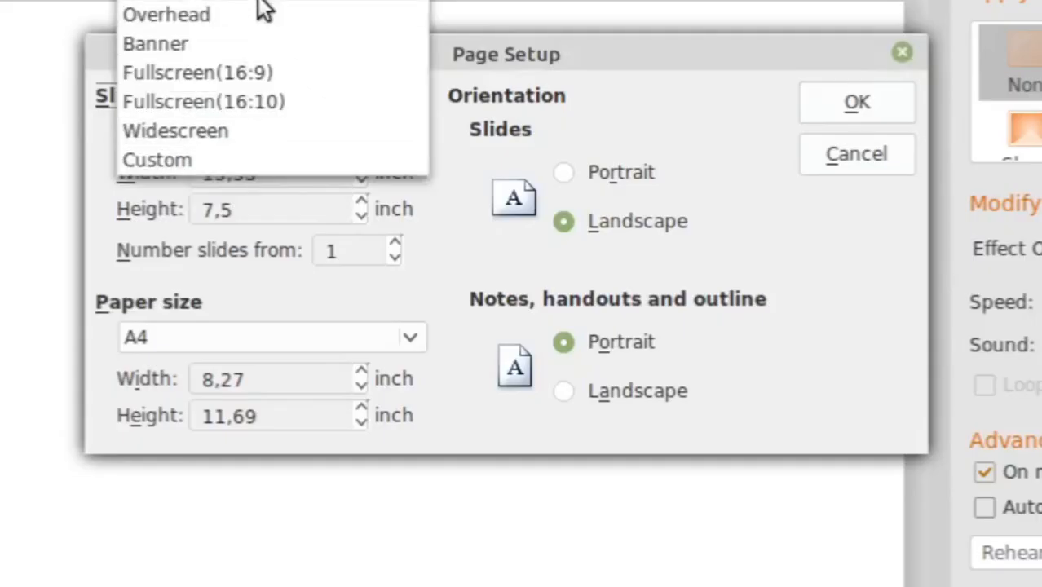
click(186, 164)
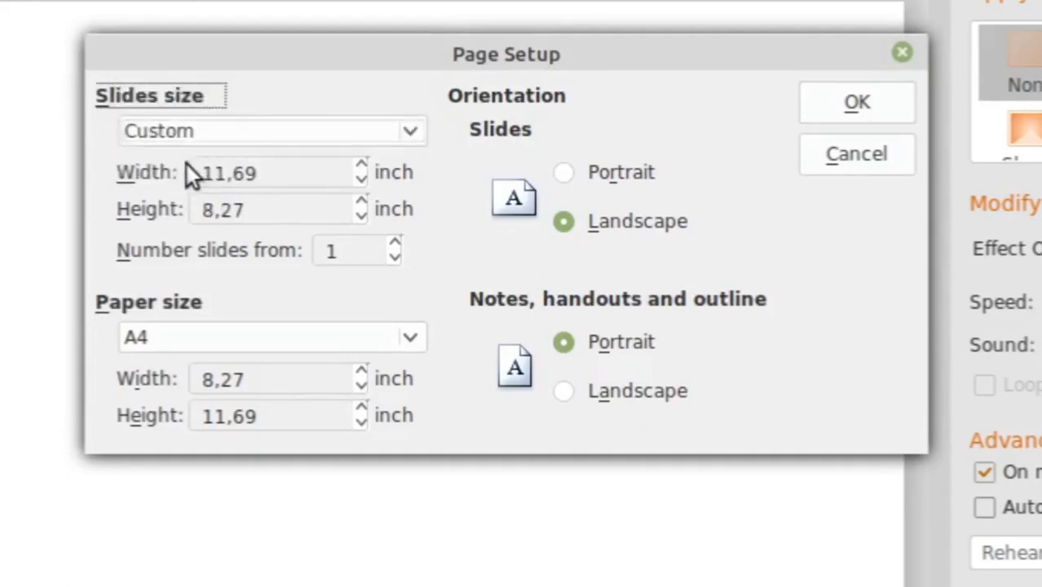
drag(256, 204, 119, 194)
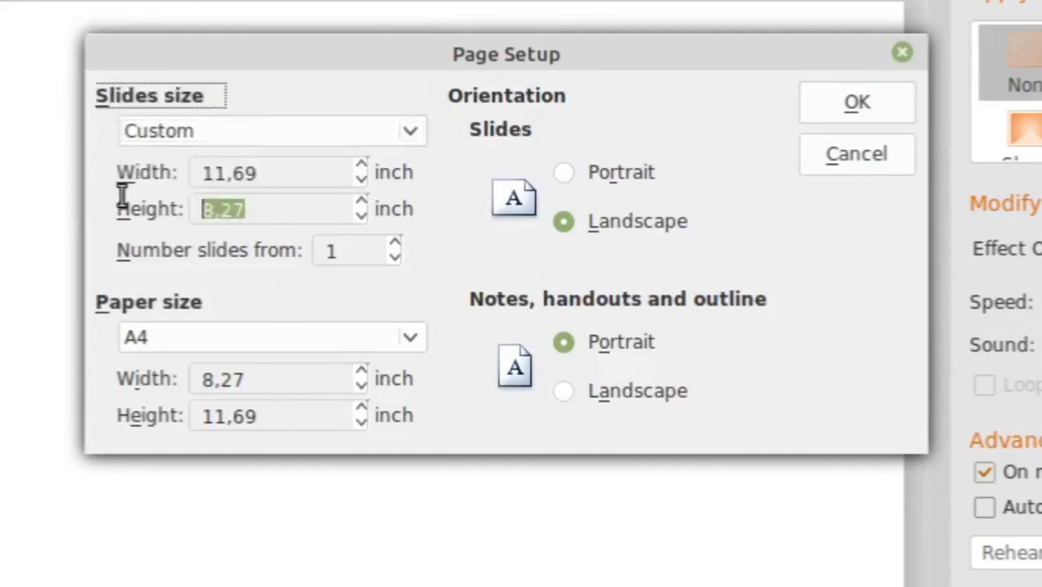
text(11)
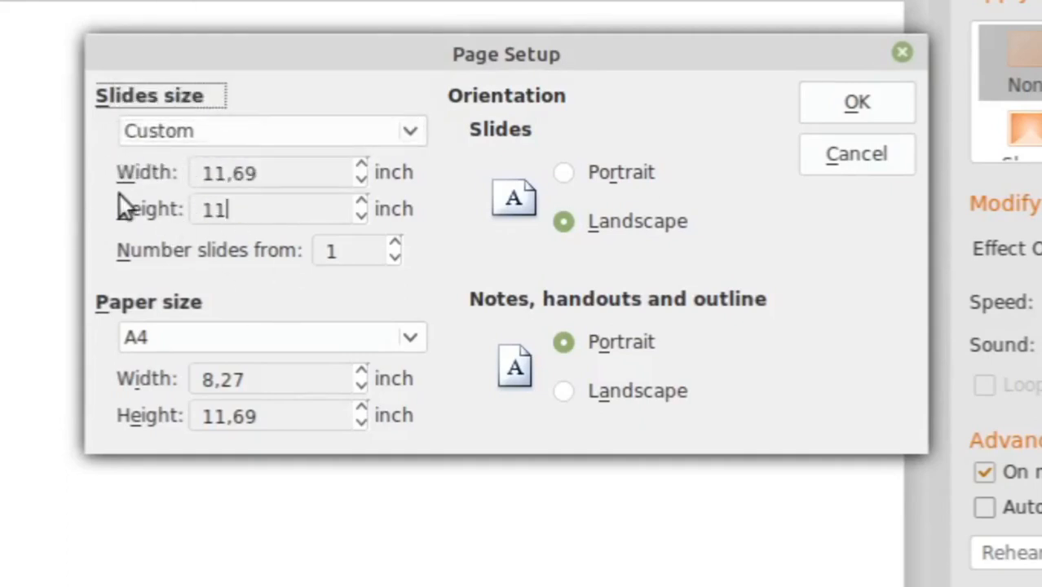
text(,69)
click(836, 106)
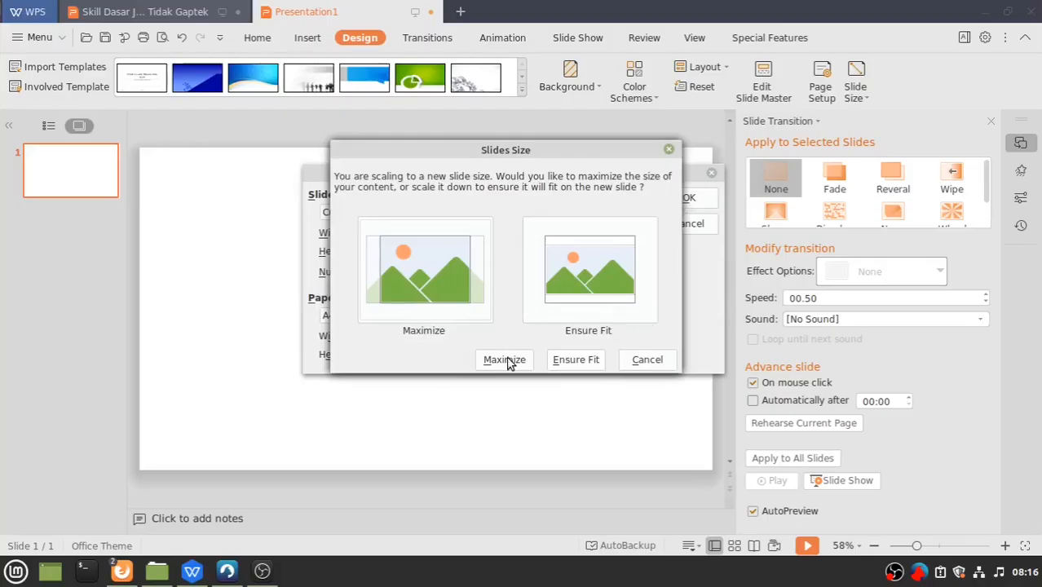
click(505, 359)
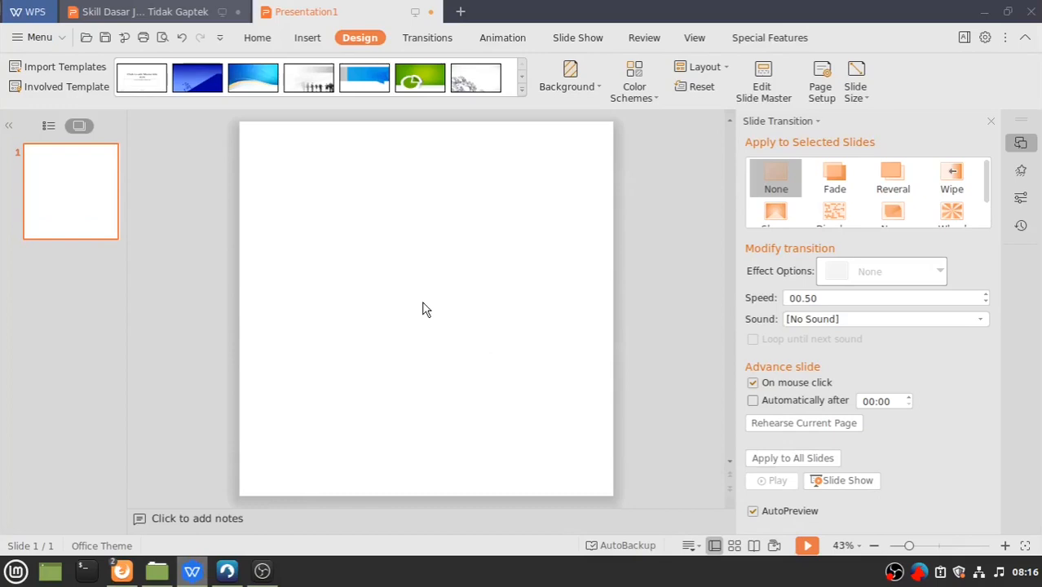
click(257, 38)
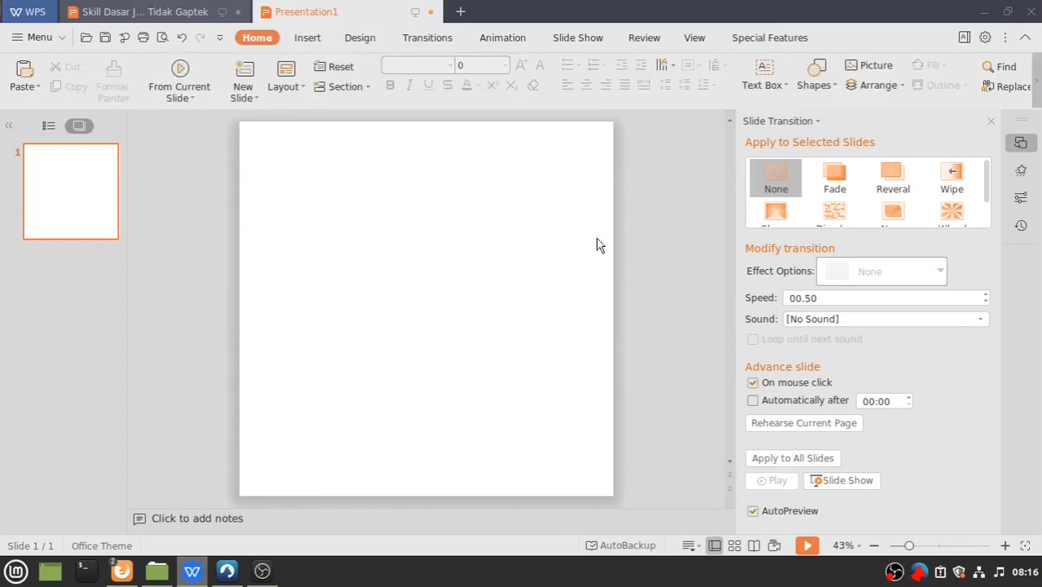
click(815, 82)
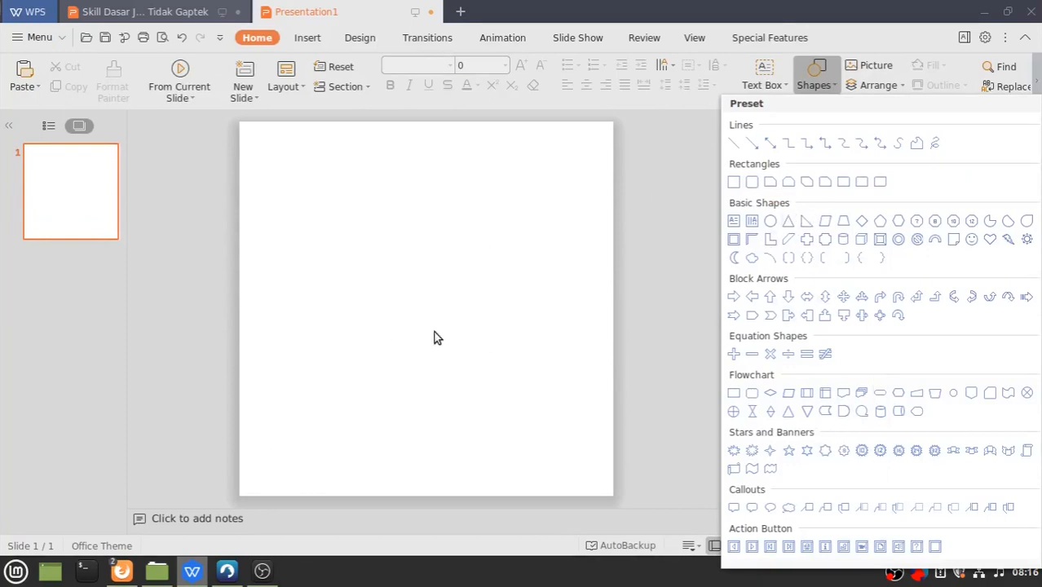
click(345, 235)
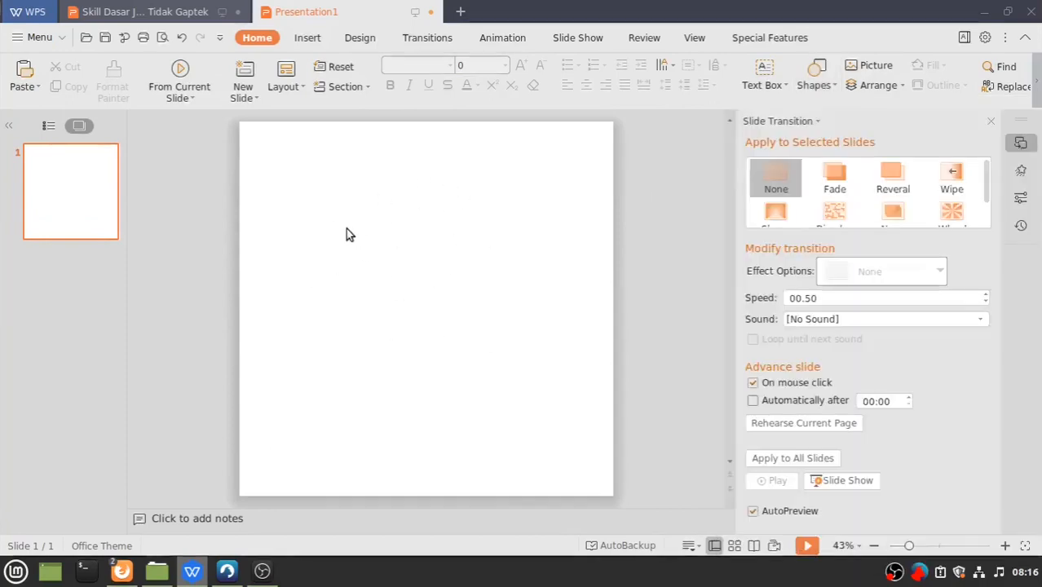
Insert the light bulb photo from the Downloads folder onto the blank slide
click(309, 41)
click(116, 73)
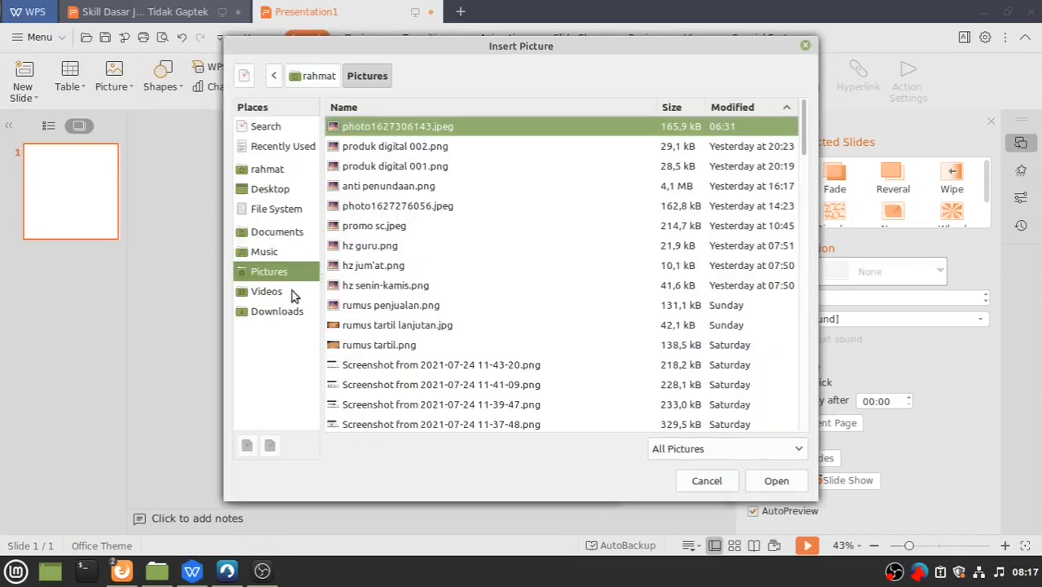
click(276, 312)
click(383, 338)
click(776, 481)
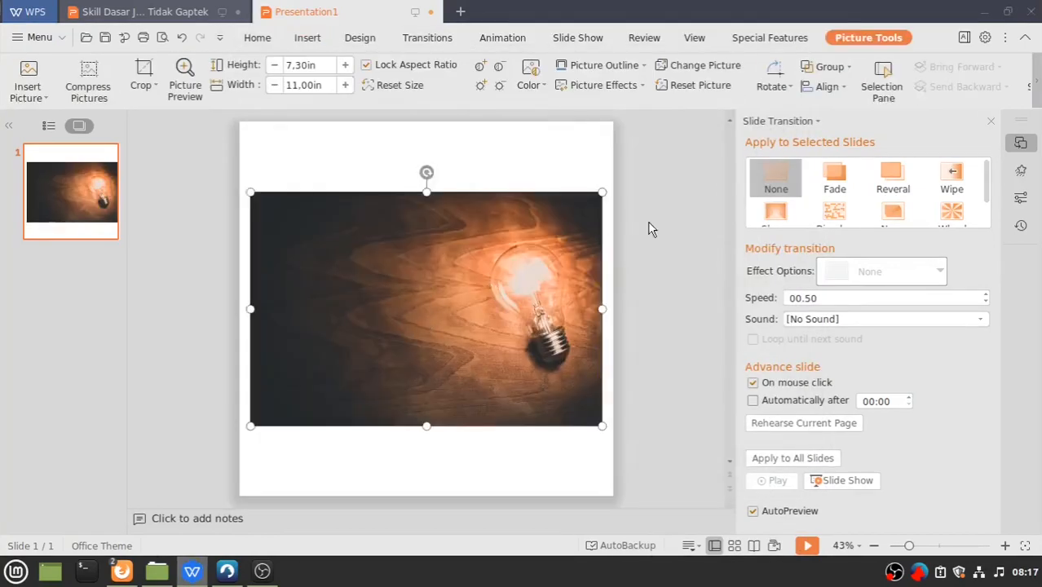
Shrink the light bulb photo to about 4,86 by 3,22 in and move it down and right within the slide's lower-left area
drag(536, 226, 377, 321)
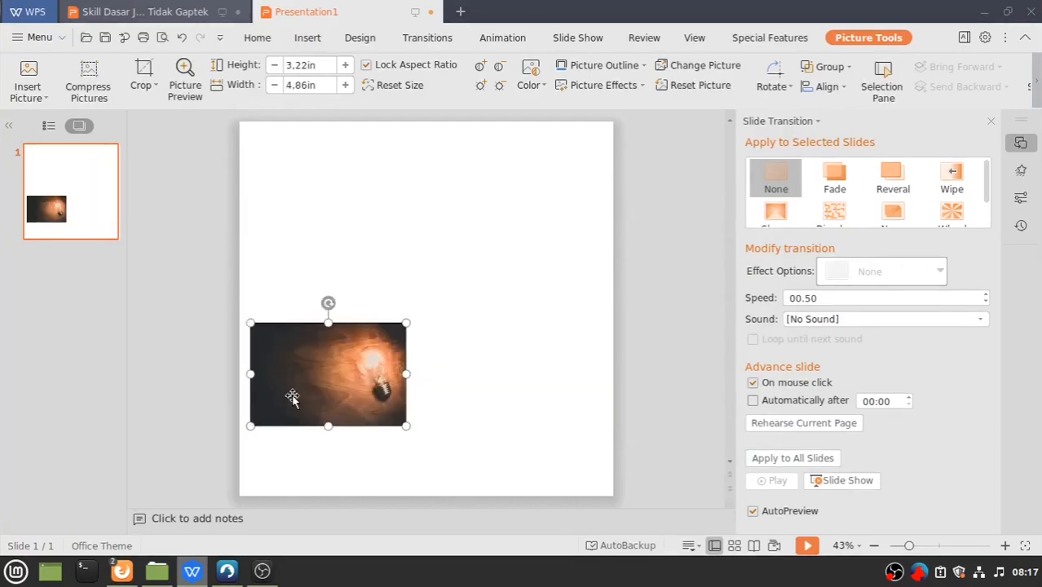
drag(292, 397, 327, 427)
click(521, 330)
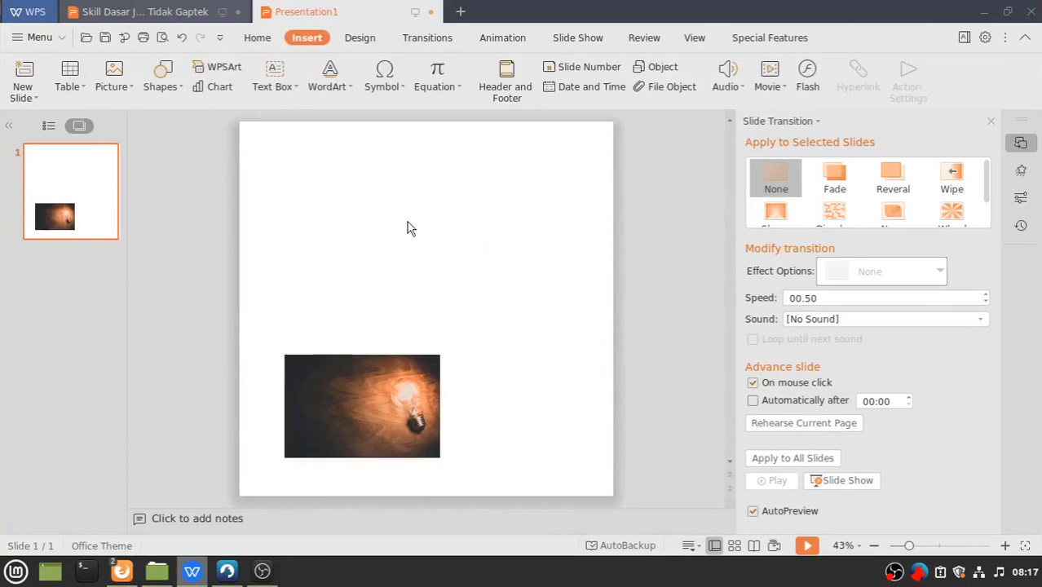
Try a gradient fill for the slide background, and change it to a picture or texture fill
click(360, 38)
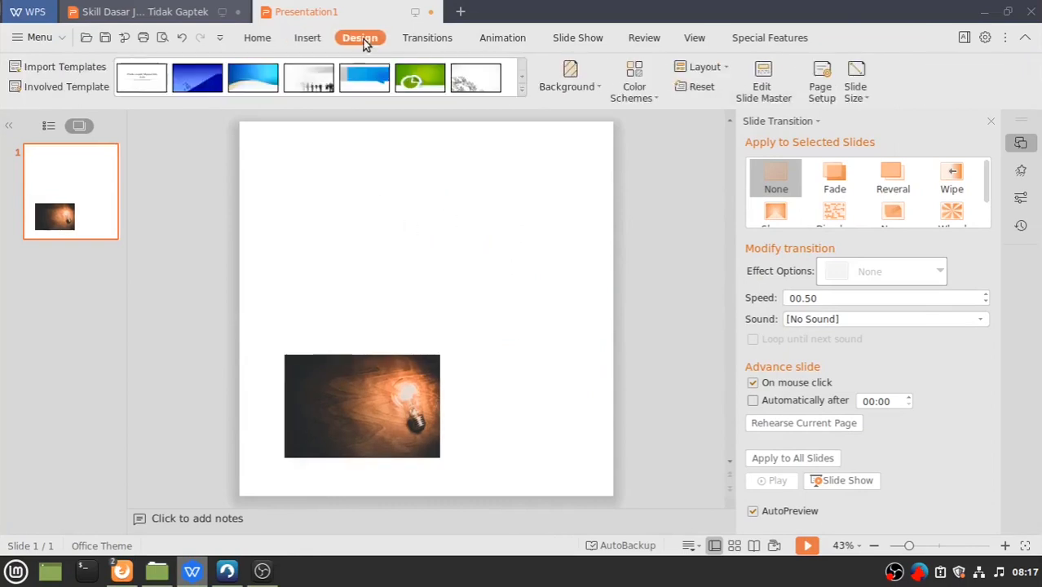
click(597, 87)
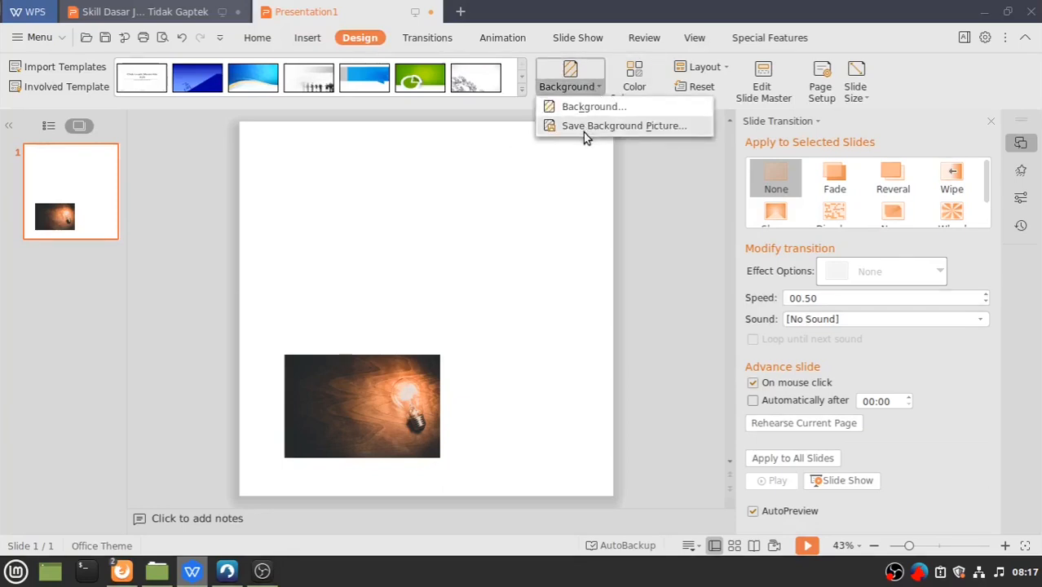
click(582, 107)
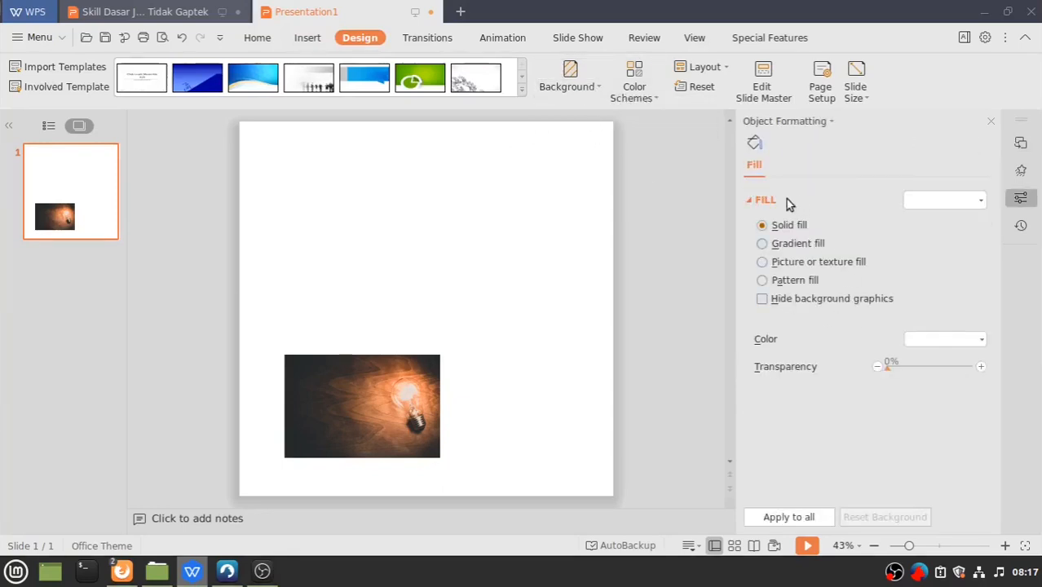
click(793, 245)
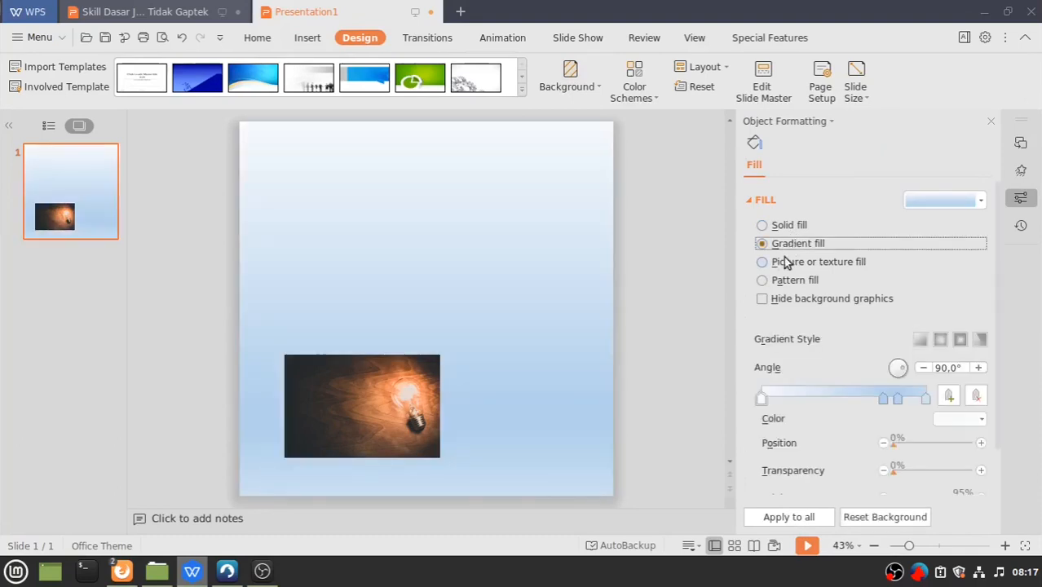
click(797, 260)
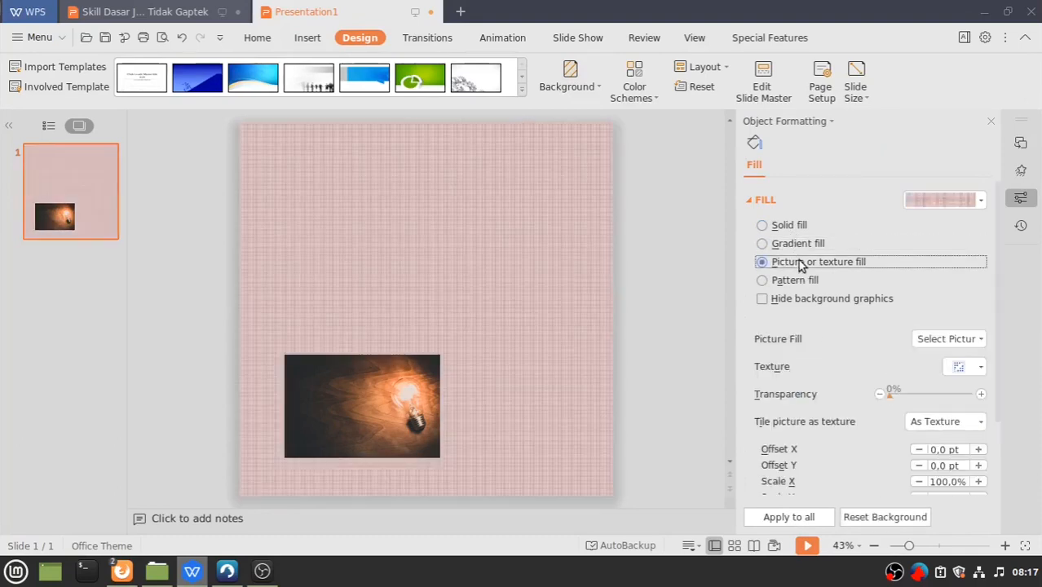
Try light-bulb-3104355_1920.jpg from the Downloads folder as the slide's background picture fill
click(944, 341)
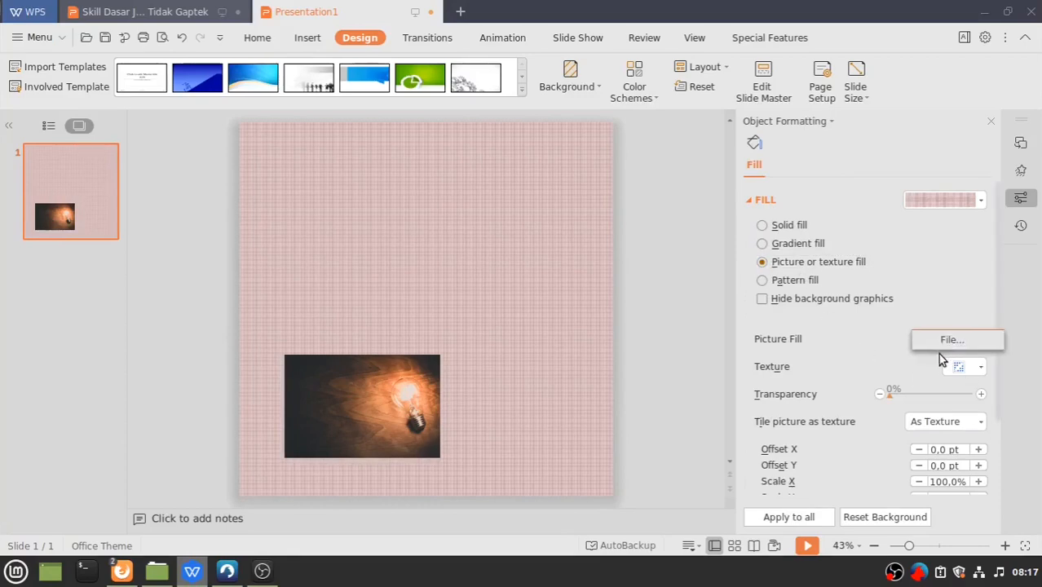
click(938, 344)
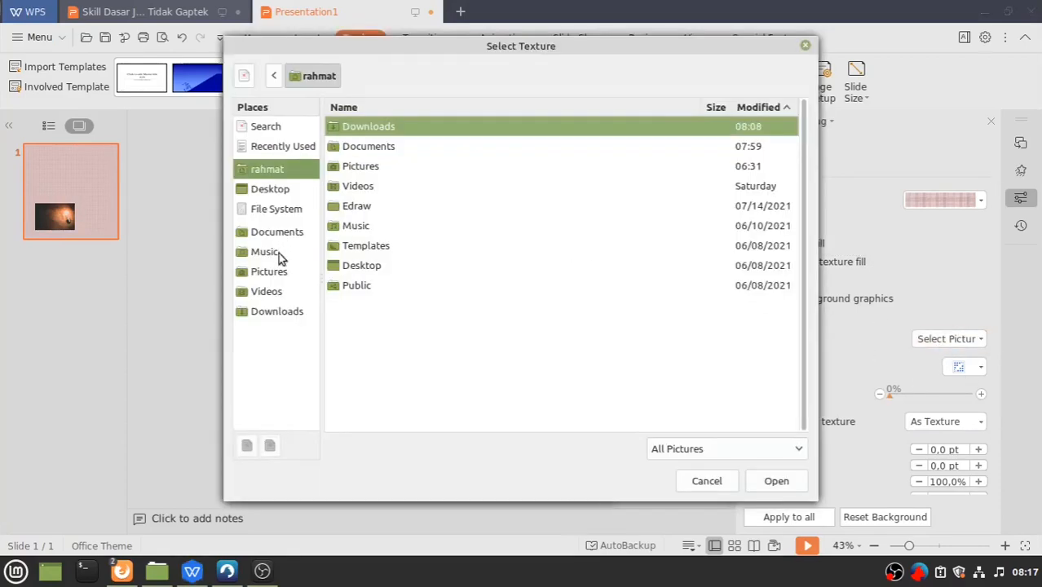
click(277, 312)
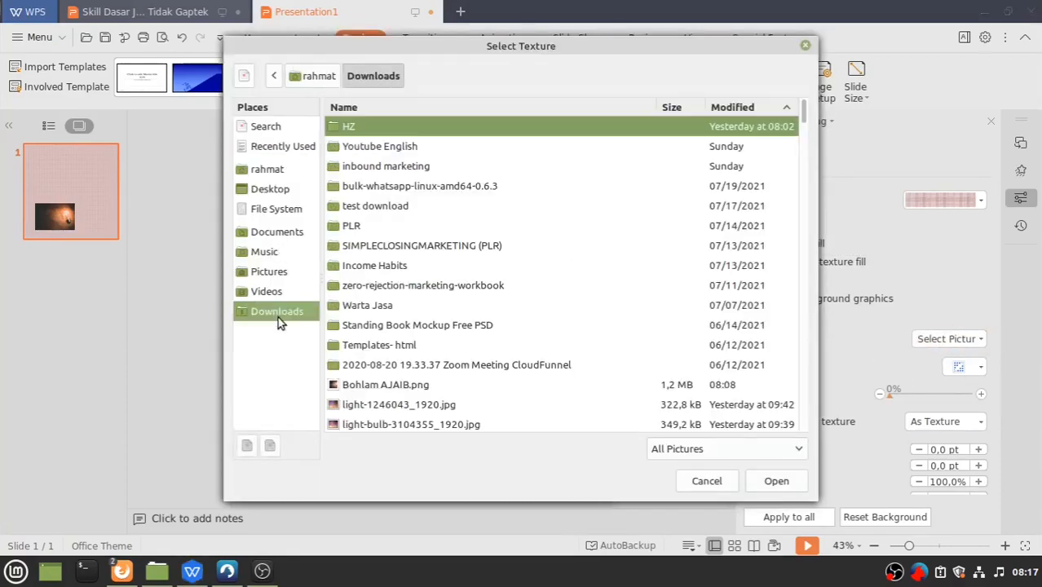
scroll(408, 361, down, 2)
click(388, 339)
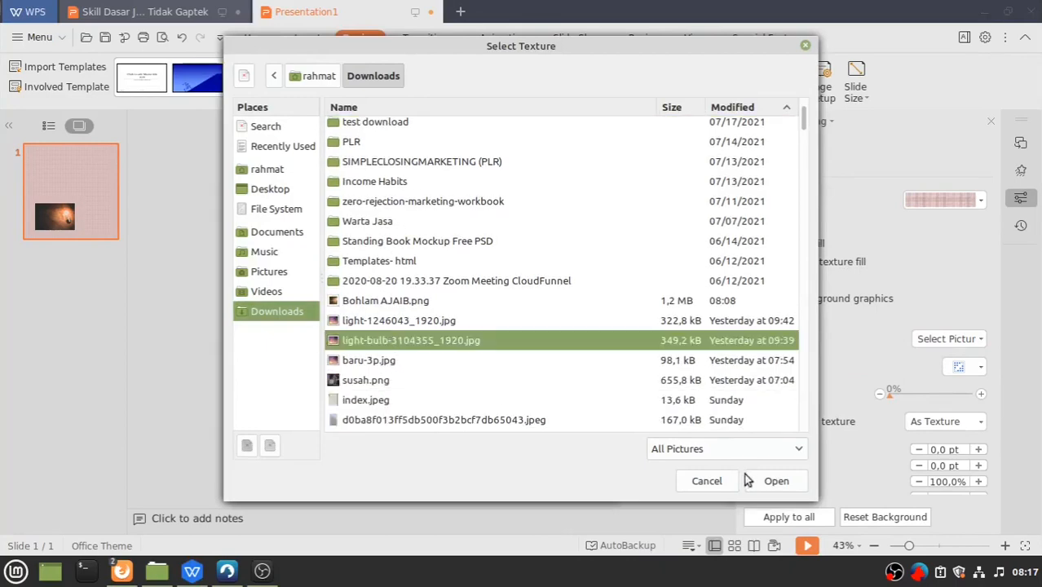
click(774, 481)
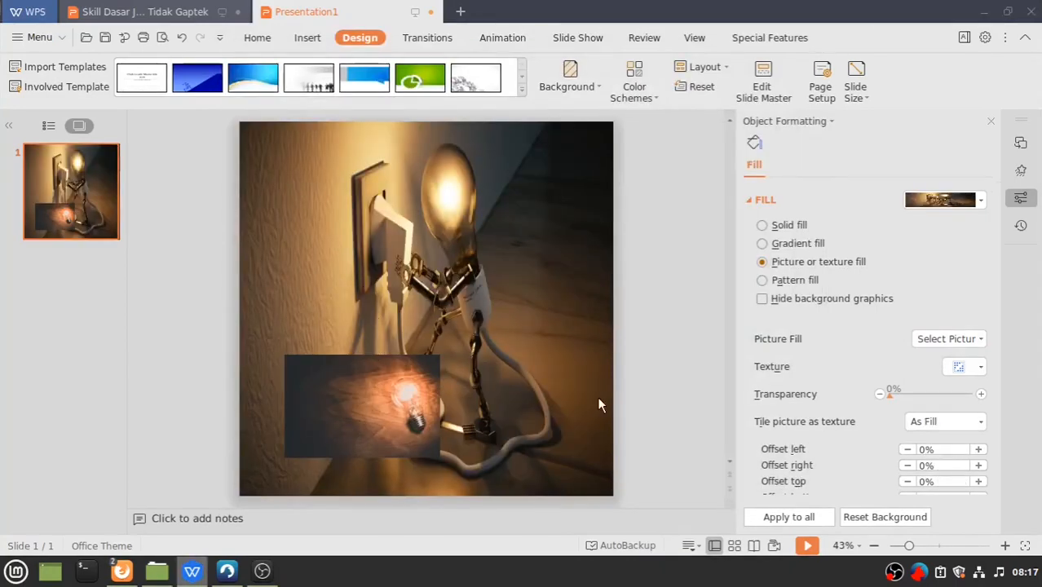
Change the slide background to a pattern fill, keeping the default dotted pattern
click(799, 282)
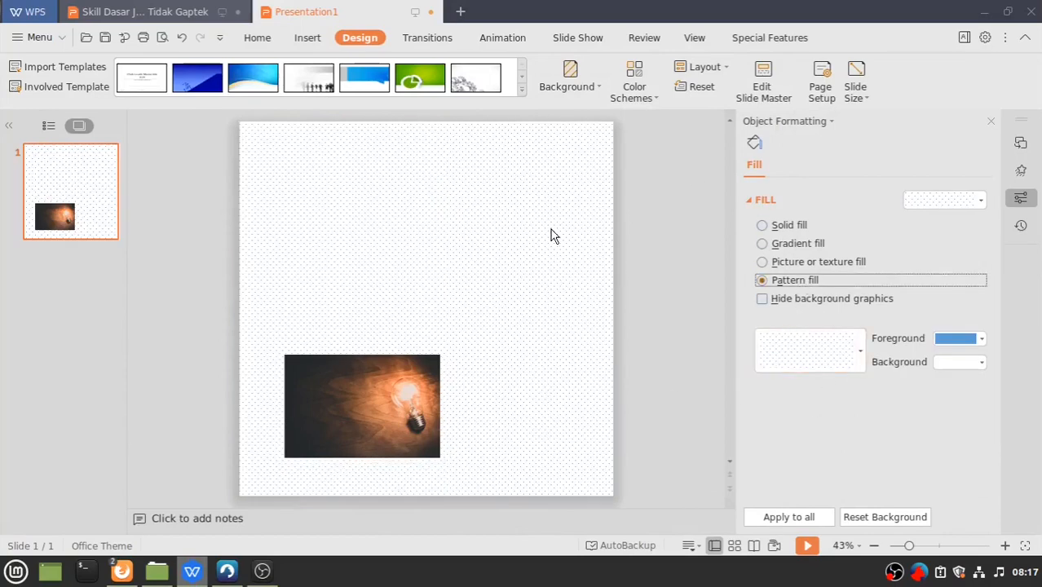
Add a wide text box across the upper part of the slide containing the text "Headline"
click(257, 37)
click(760, 77)
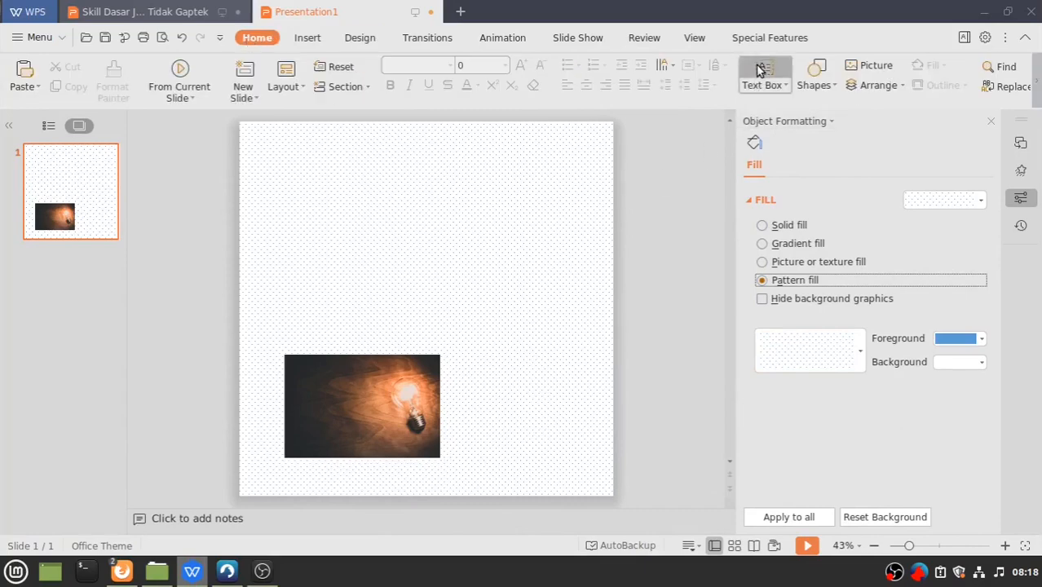
drag(273, 148, 582, 207)
text(Headline)
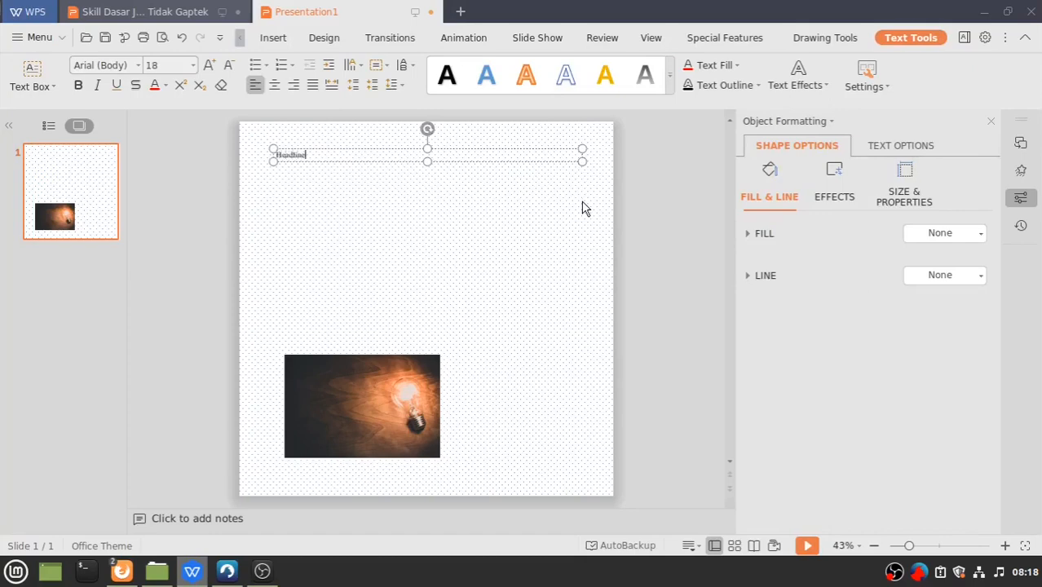
Center the "Headline" text within its text box and set its font size to 96
key(ctrl+a)
click(272, 87)
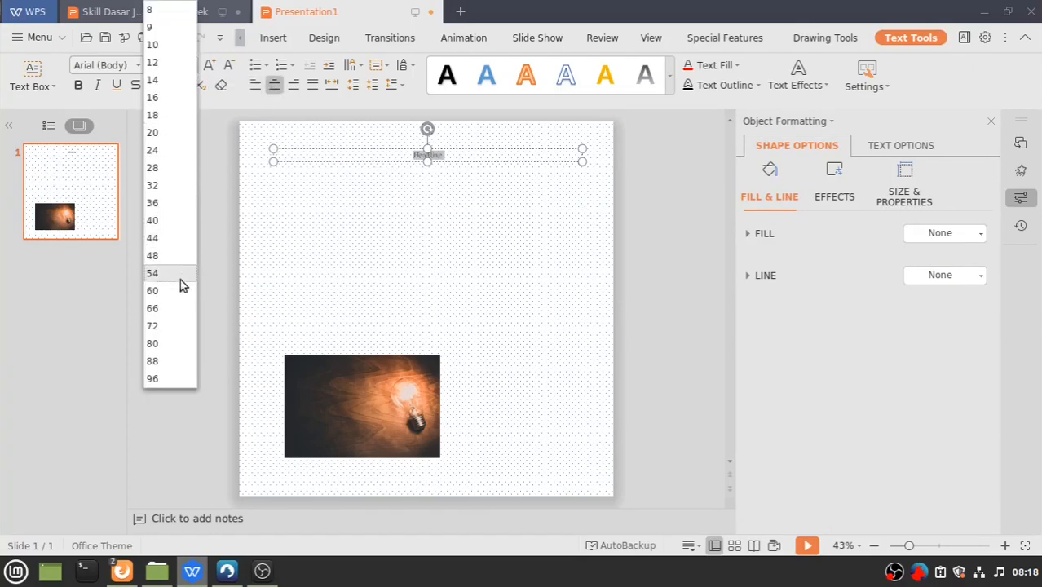
click(169, 380)
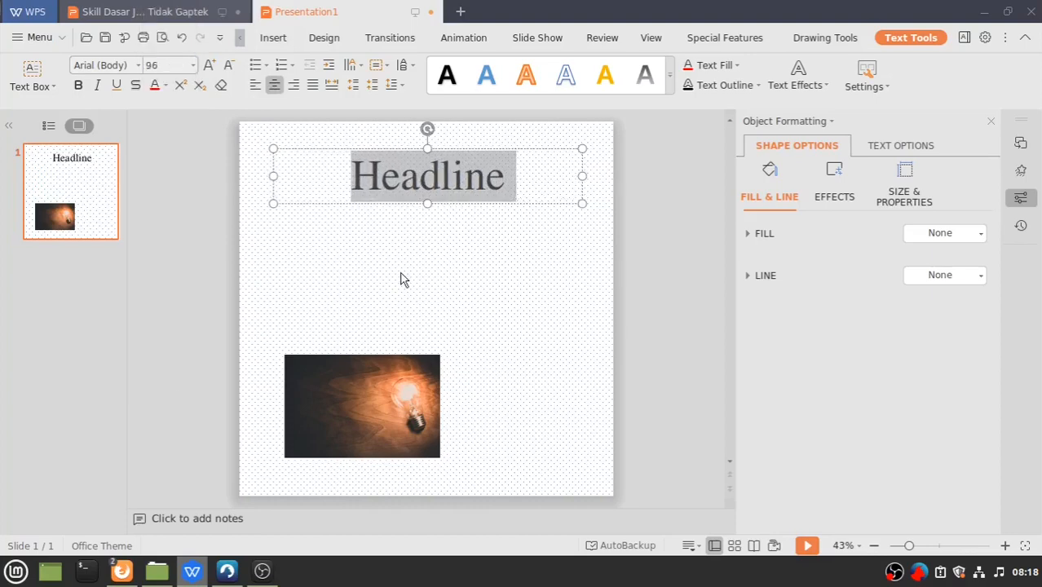
Color the "Headline" text with the light blue theme color and deselect the text box
click(165, 86)
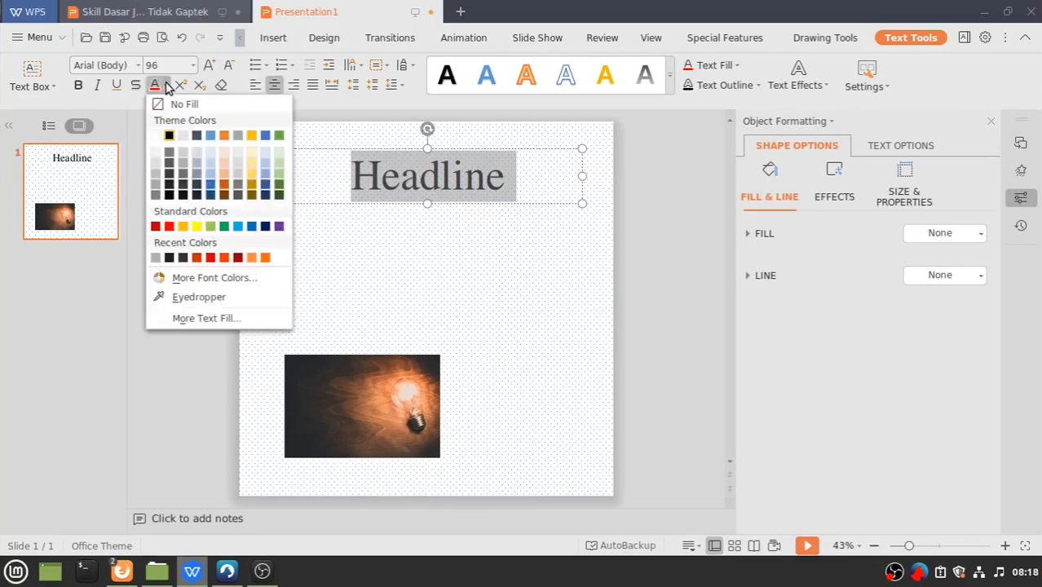
click(212, 136)
click(479, 258)
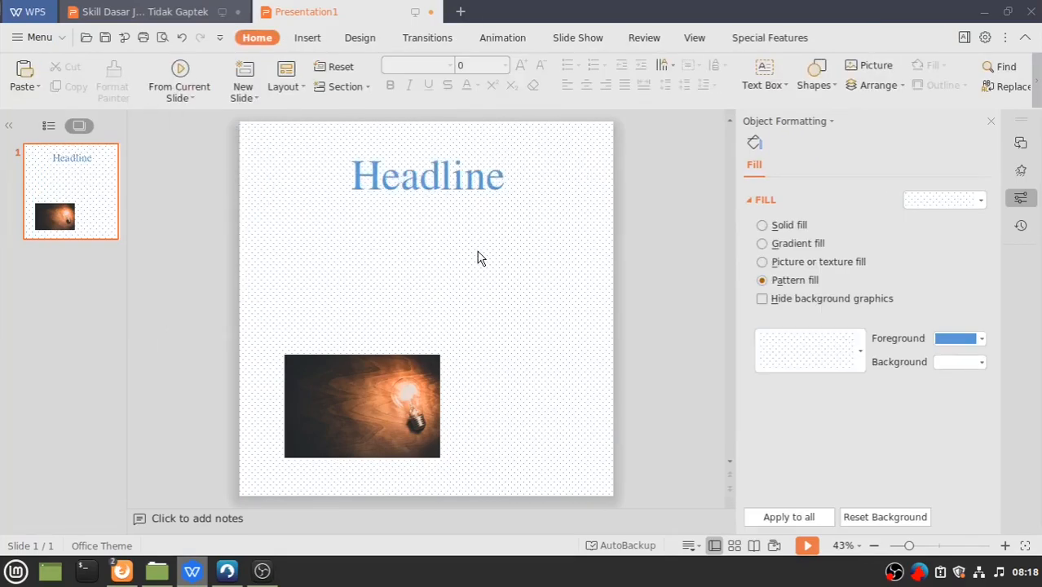